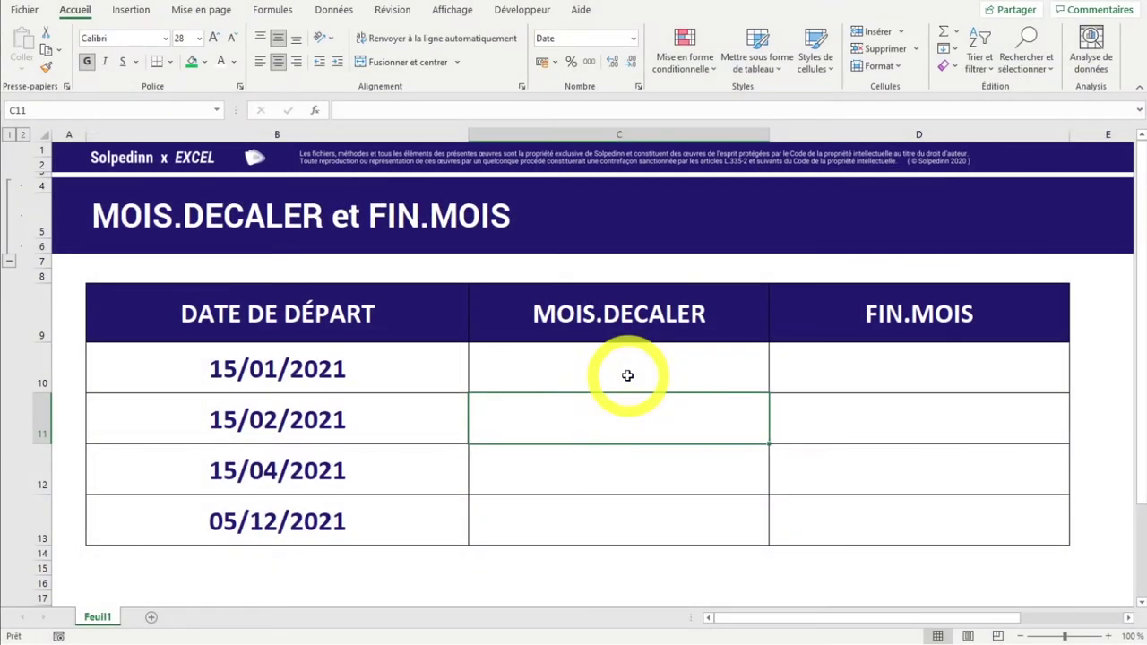
Step: Review the four start dates in B10:B13, from 15/01/2021 to 05/12/2021
{"action": "left_click_drag", "start_coordinate": [366, 376], "coordinate": [389, 529]}
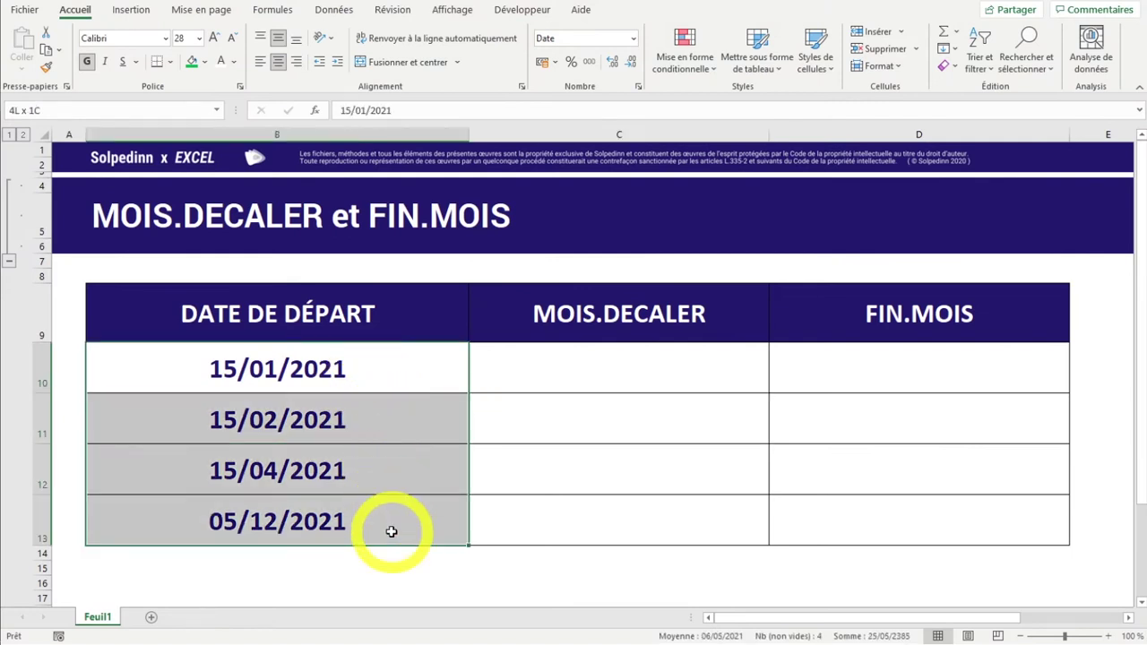
{"action": "left_click", "coordinate": [215, 363]}
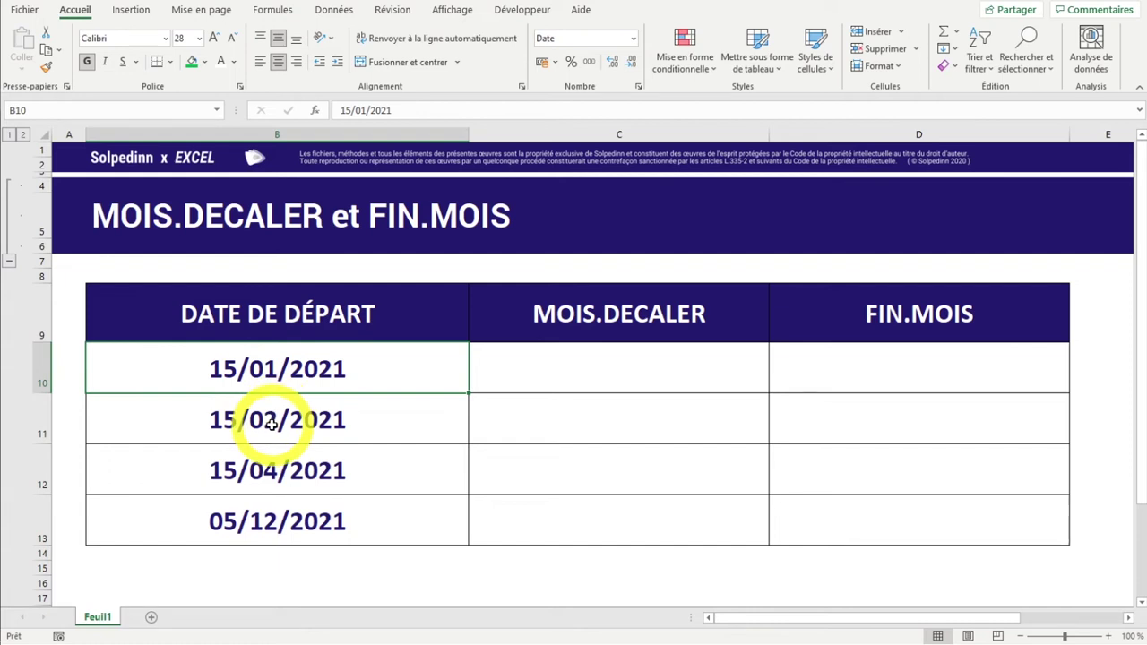
{"action": "left_click", "coordinate": [260, 520]}
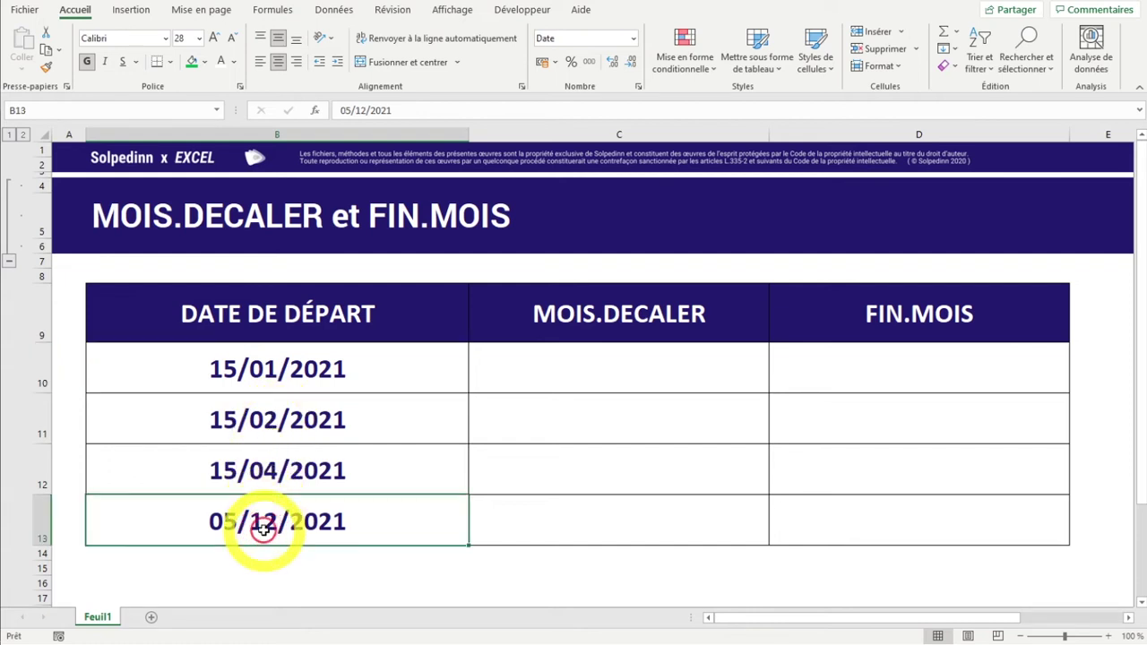
{"action": "left_click", "coordinate": [215, 376]}
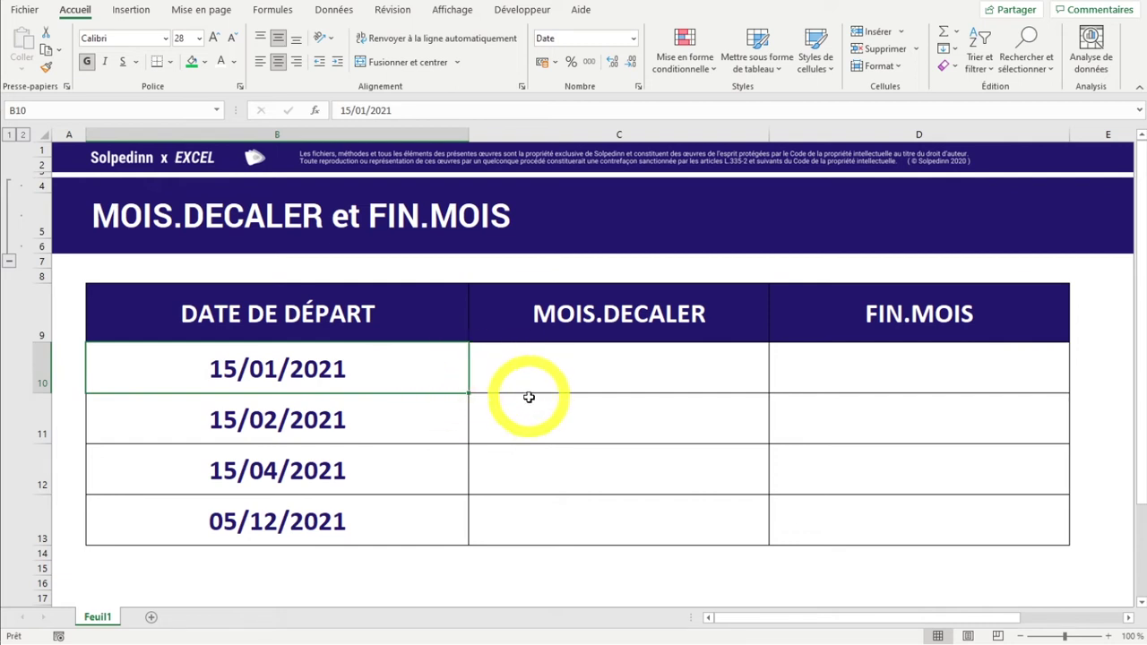
{"action": "left_click", "coordinate": [235, 534]}
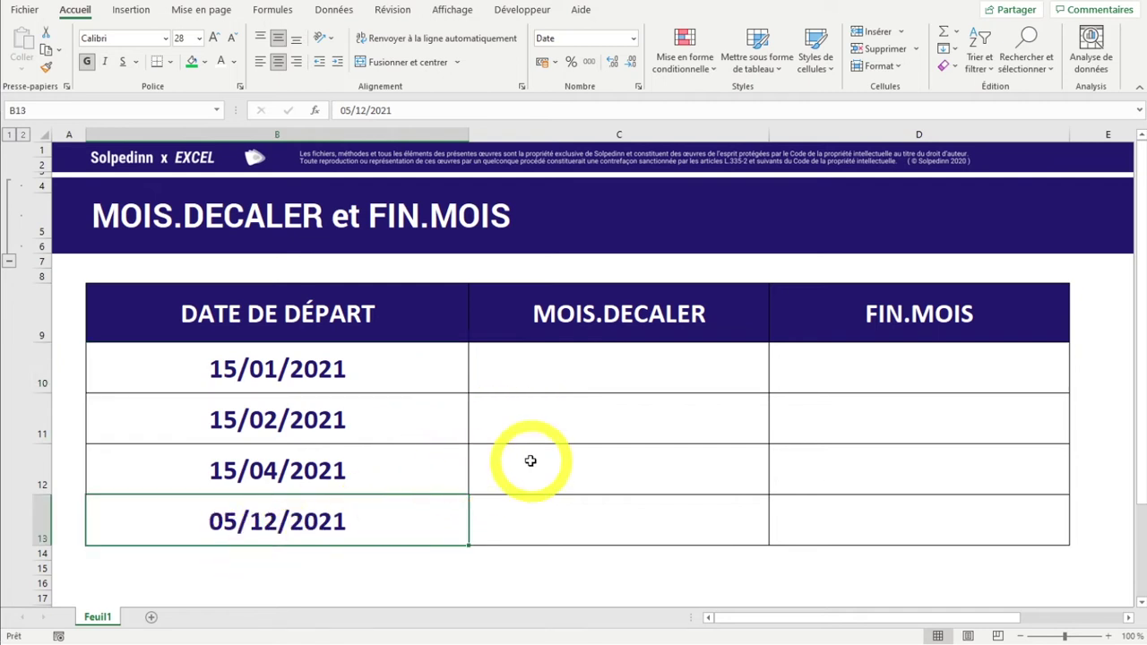
Step: Enter =MOIS.DECALER(B10;1) in C10, giving 15/02/2021
{"action": "left_click", "coordinate": [611, 368]}
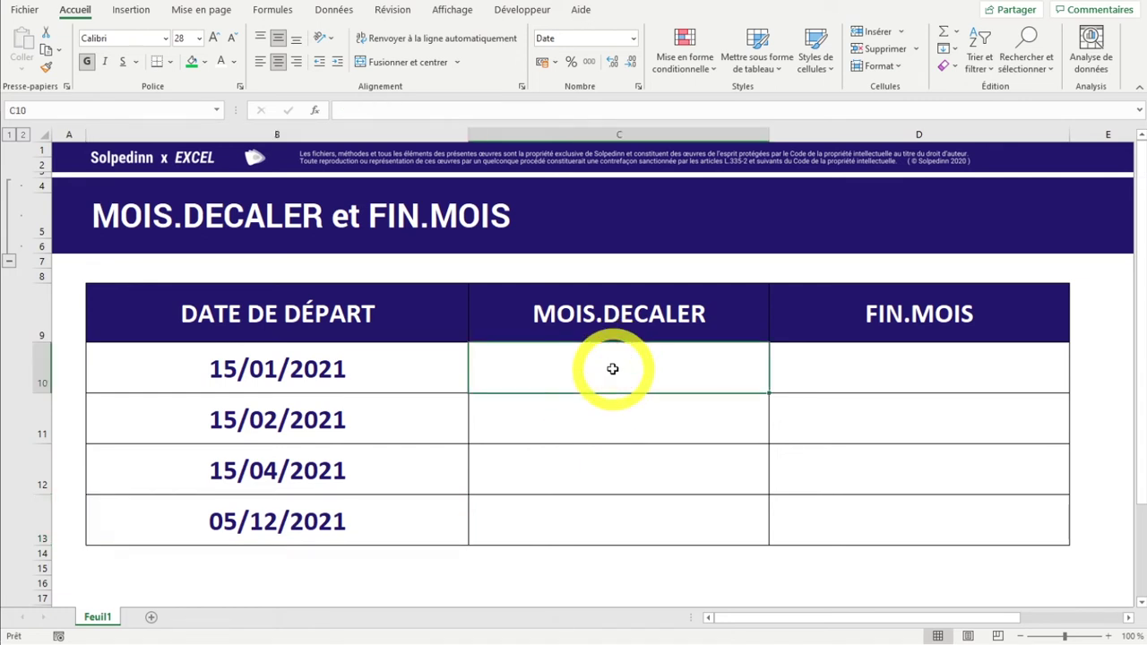
{"action": "type", "text": "=MOIS.DE"}
{"action": "key", "text": "Tab"}
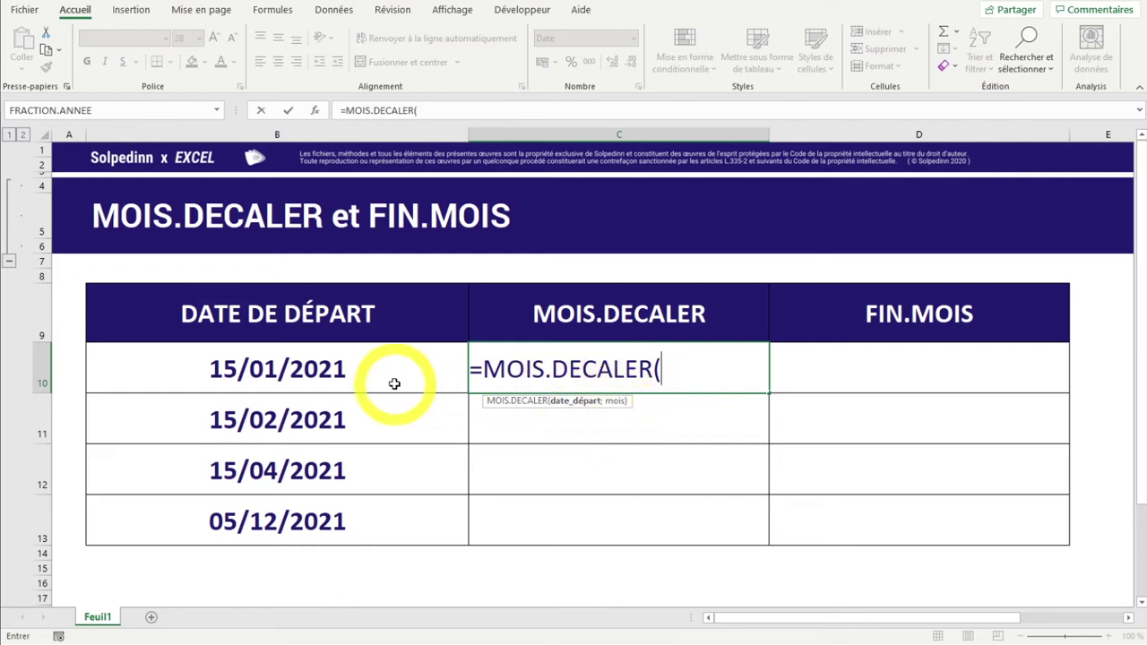
{"action": "left_click", "coordinate": [288, 374]}
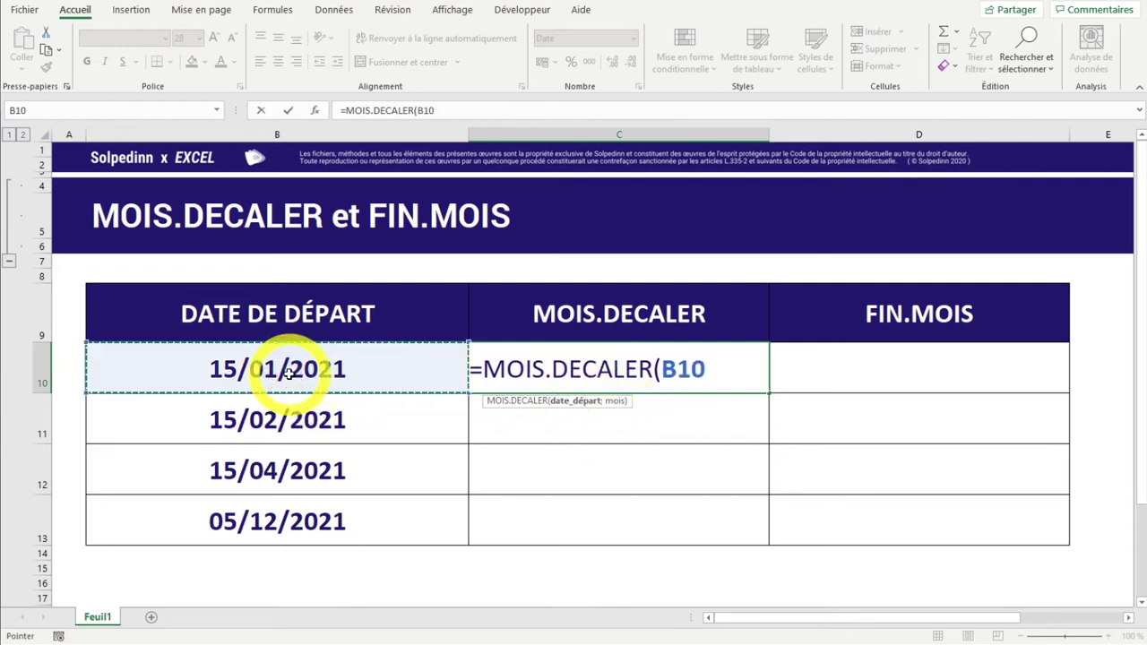
{"action": "type", "text": ";"}
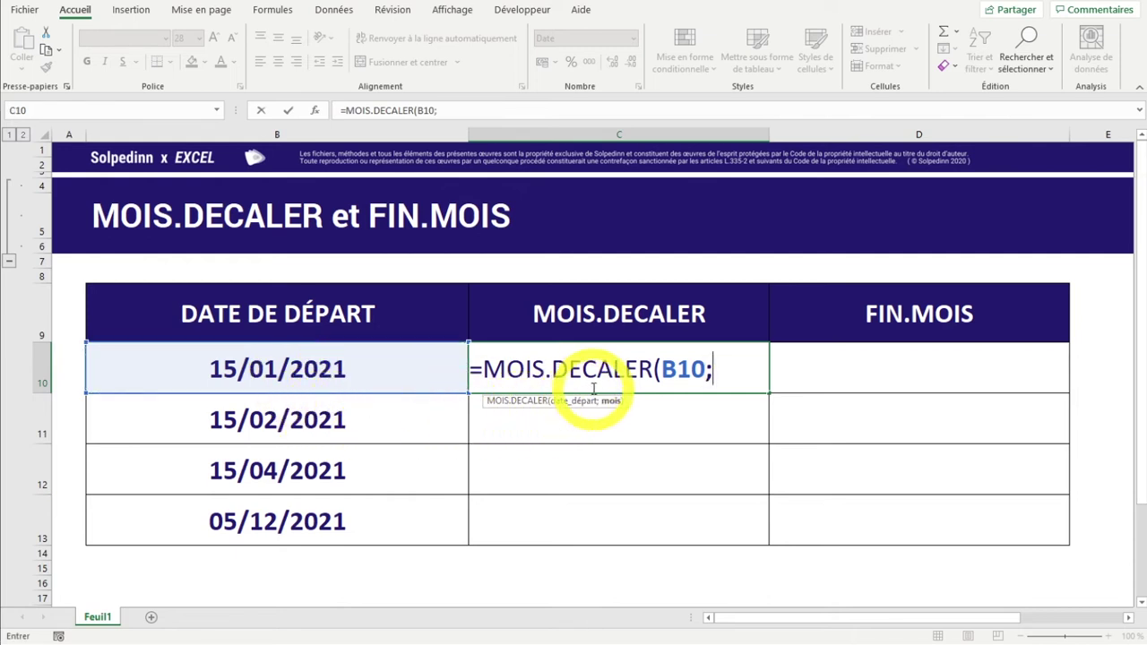
{"action": "type", "text": "1"}
{"action": "left_click", "coordinate": [719, 374]}
{"action": "left_click_drag", "start_coordinate": [720, 375], "coordinate": [730, 373]}
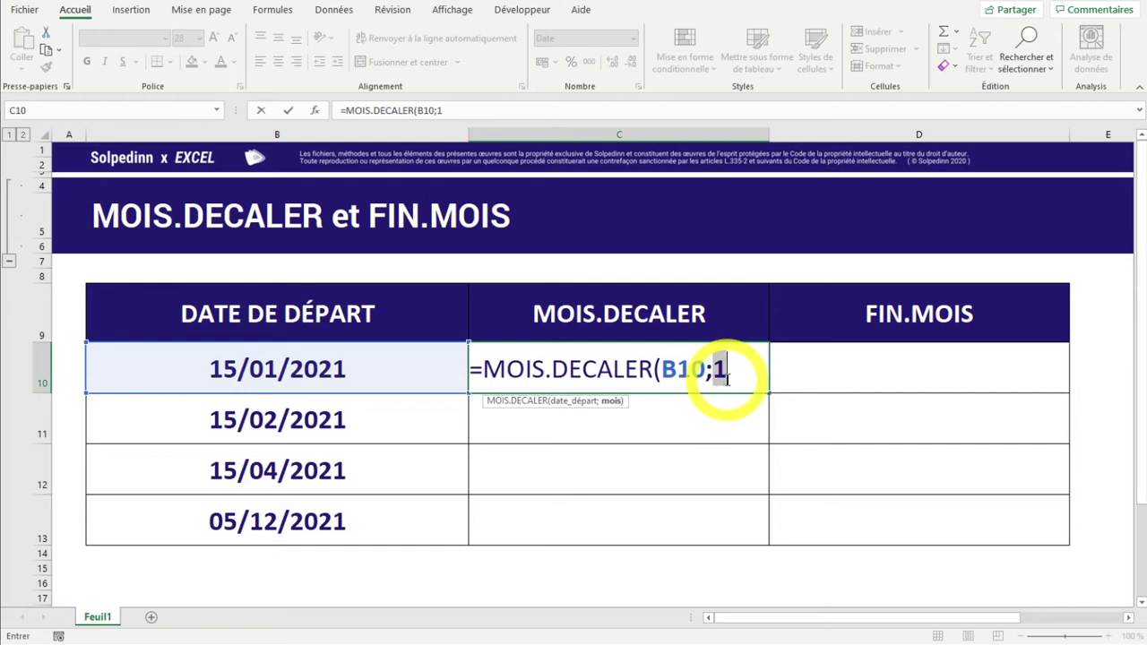
{"action": "left_click", "coordinate": [730, 373]}
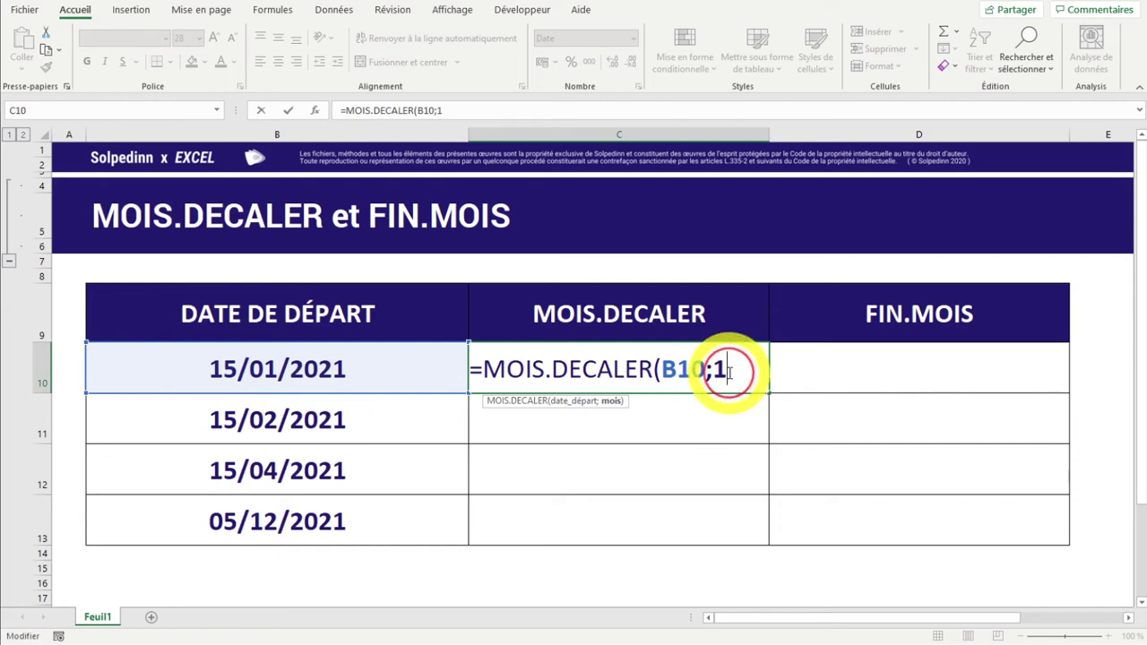
{"action": "type", "text": ")"}
{"action": "key", "text": "Return"}
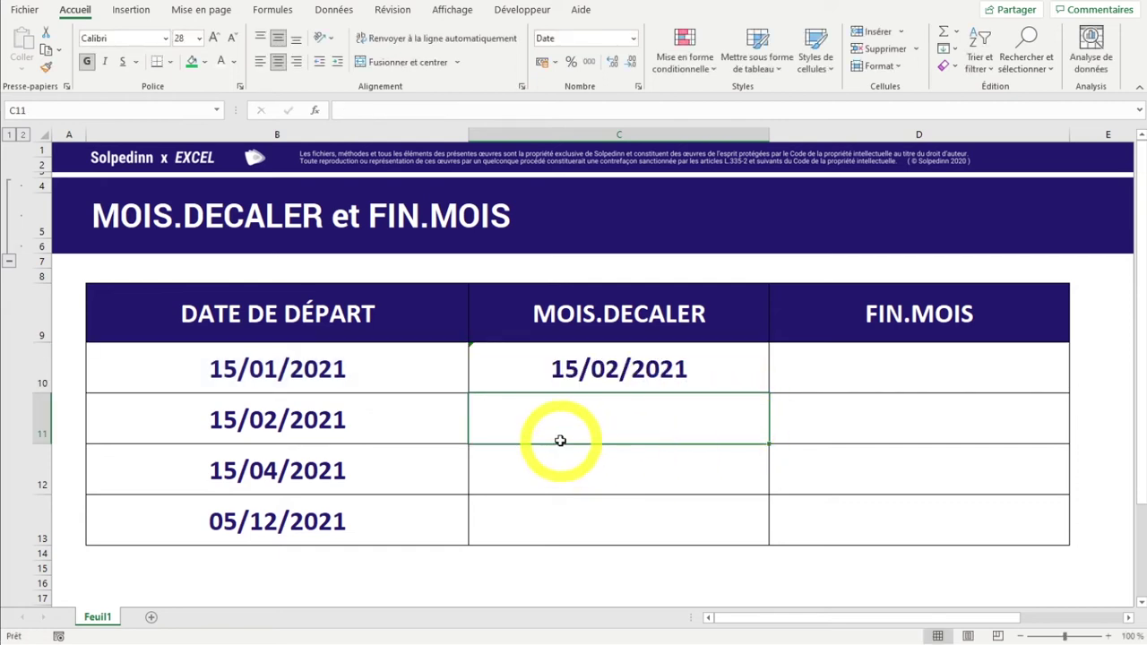
Step: Copy the C10 MOIS.DECALER formula down to C13 and check each row against its start date
{"action": "left_click", "coordinate": [303, 373]}
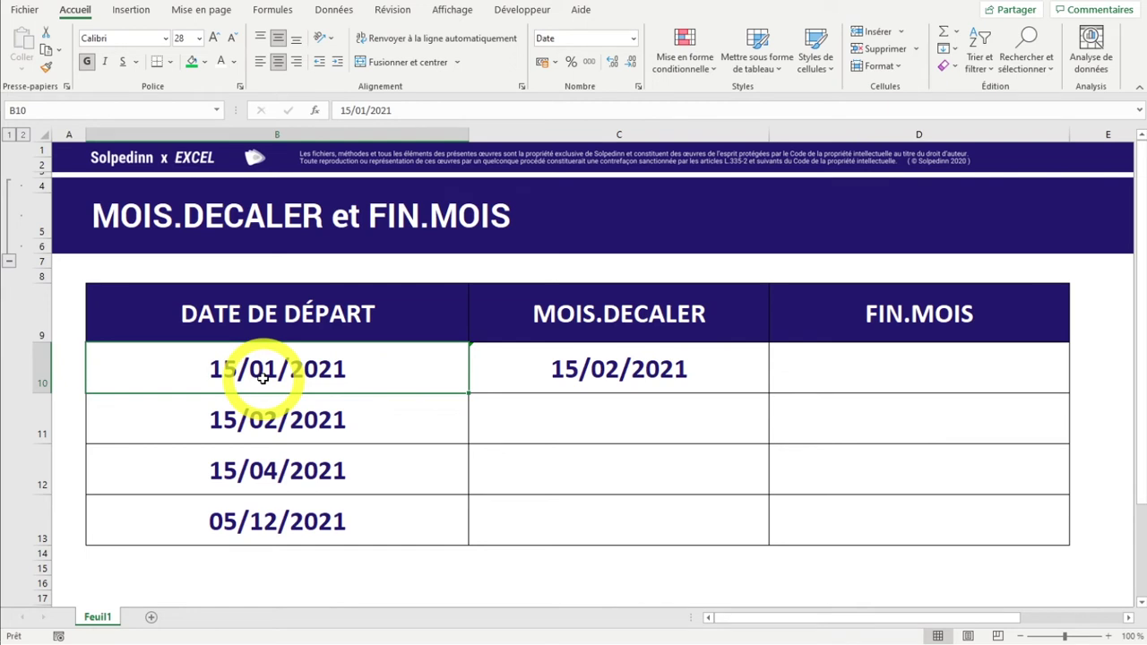
{"action": "left_click", "coordinate": [575, 368]}
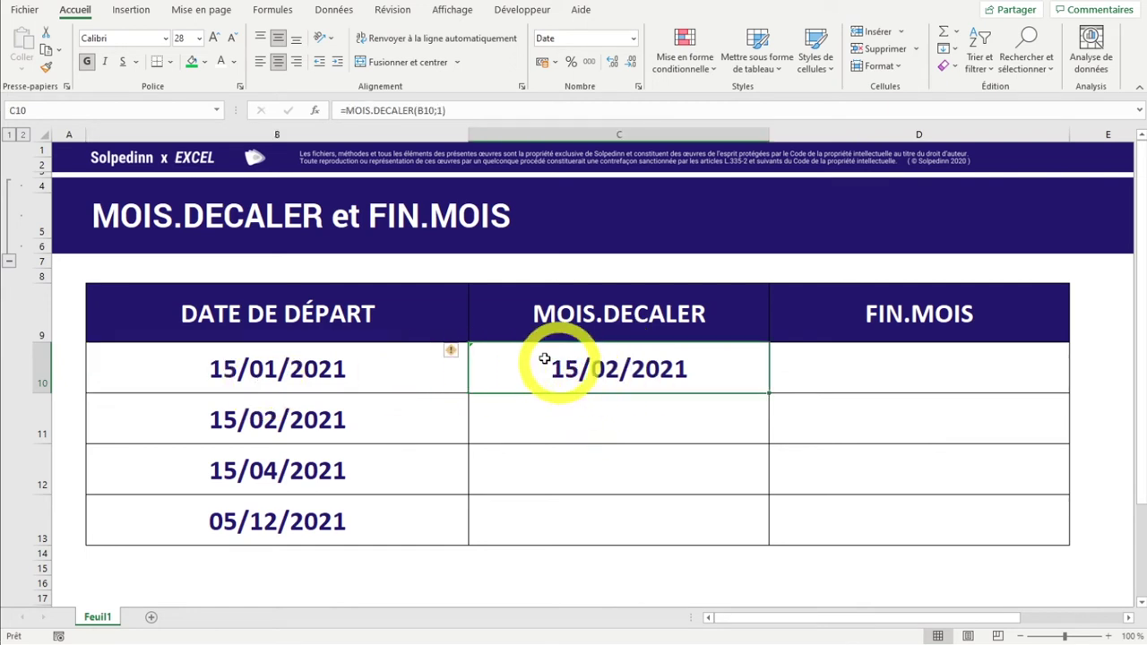
{"action": "left_click", "coordinate": [275, 383]}
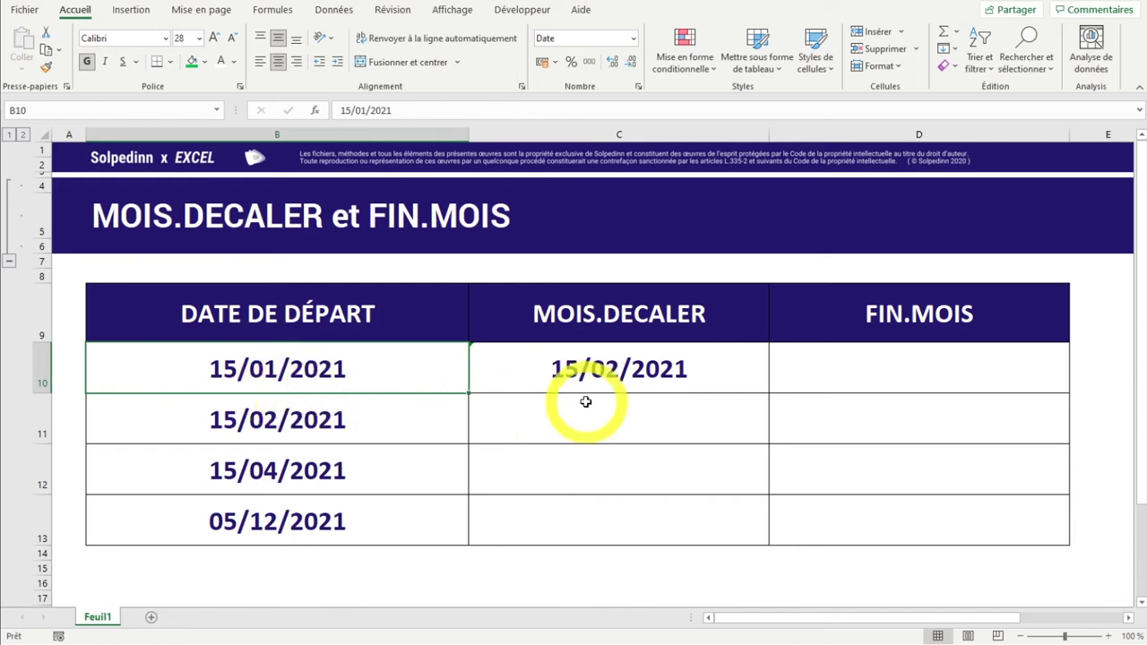
{"action": "left_click", "coordinate": [591, 371]}
{"action": "left_click_drag", "start_coordinate": [769, 394], "coordinate": [761, 538]}
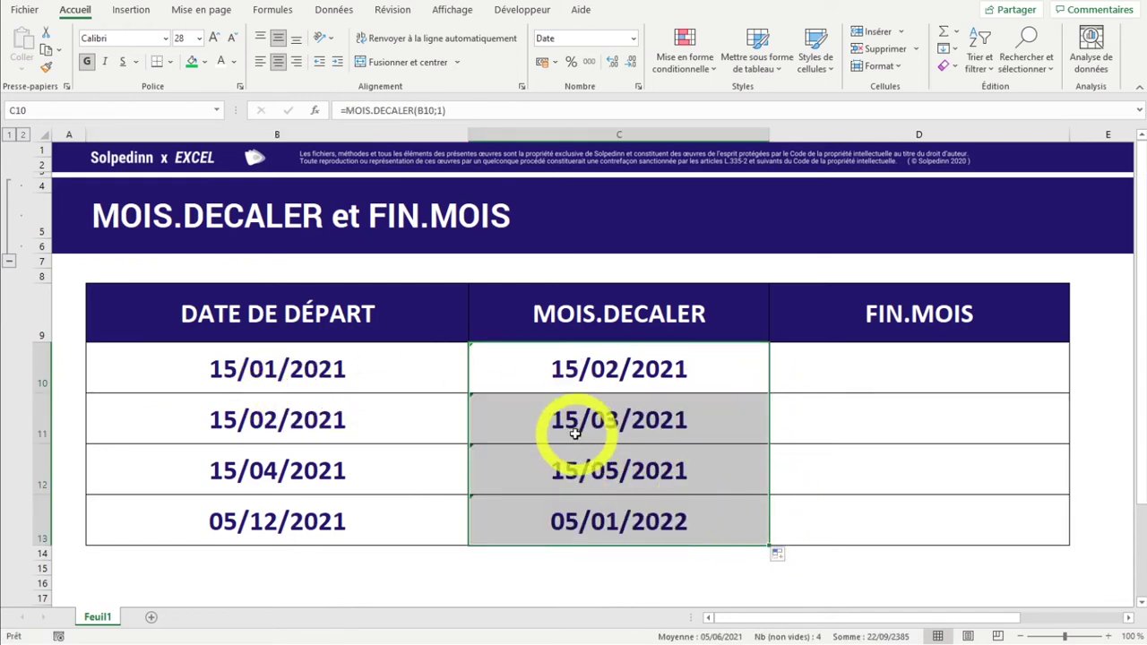
{"action": "left_click", "coordinate": [569, 422]}
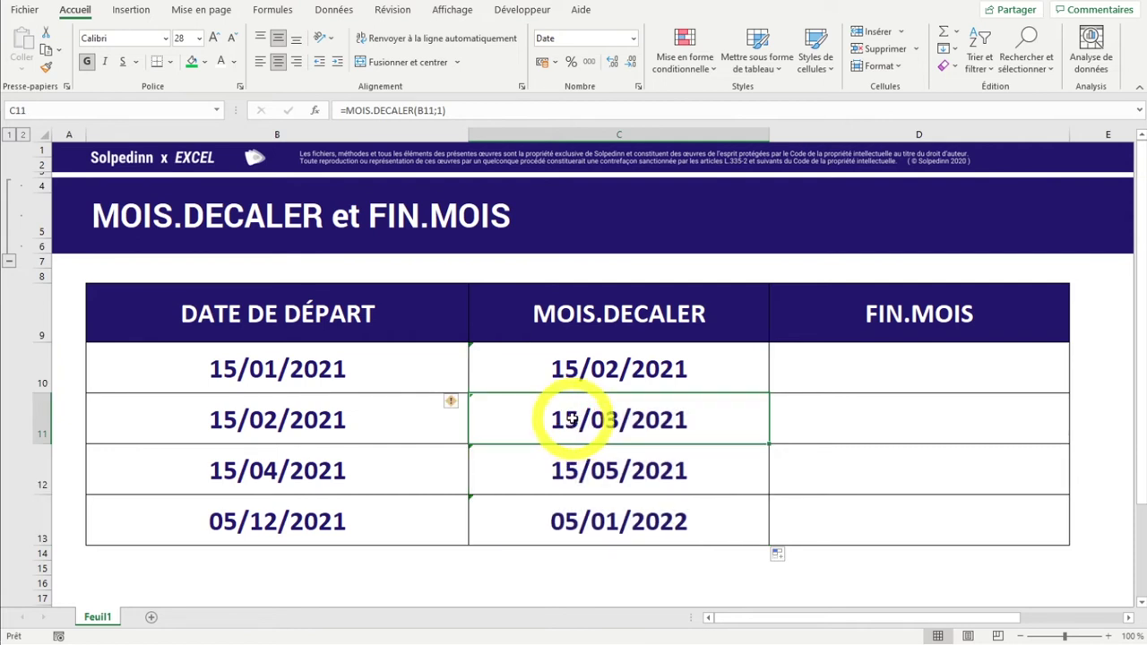
{"action": "left_click", "coordinate": [325, 379]}
{"action": "left_click", "coordinate": [550, 373]}
{"action": "left_click", "coordinate": [349, 421]}
{"action": "left_click", "coordinate": [573, 425]}
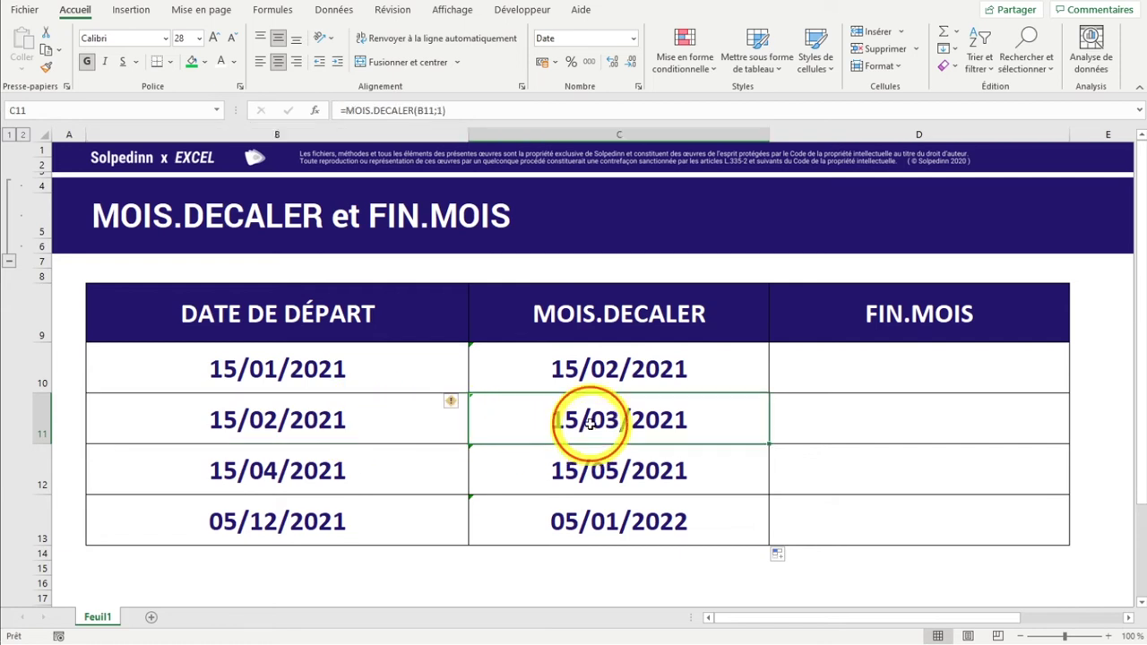
{"action": "left_click", "coordinate": [320, 468]}
{"action": "left_click", "coordinate": [632, 468]}
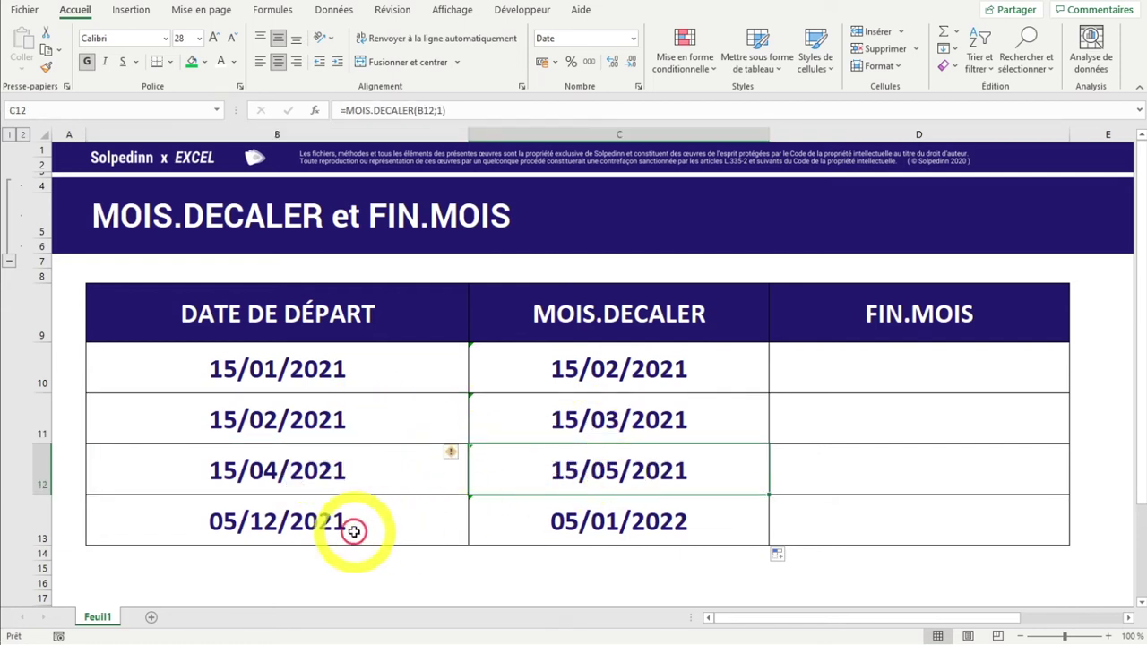
Step: Change the last start date in B13 from 05/12/2021 to 15/12/2021
{"action": "left_click", "coordinate": [226, 535]}
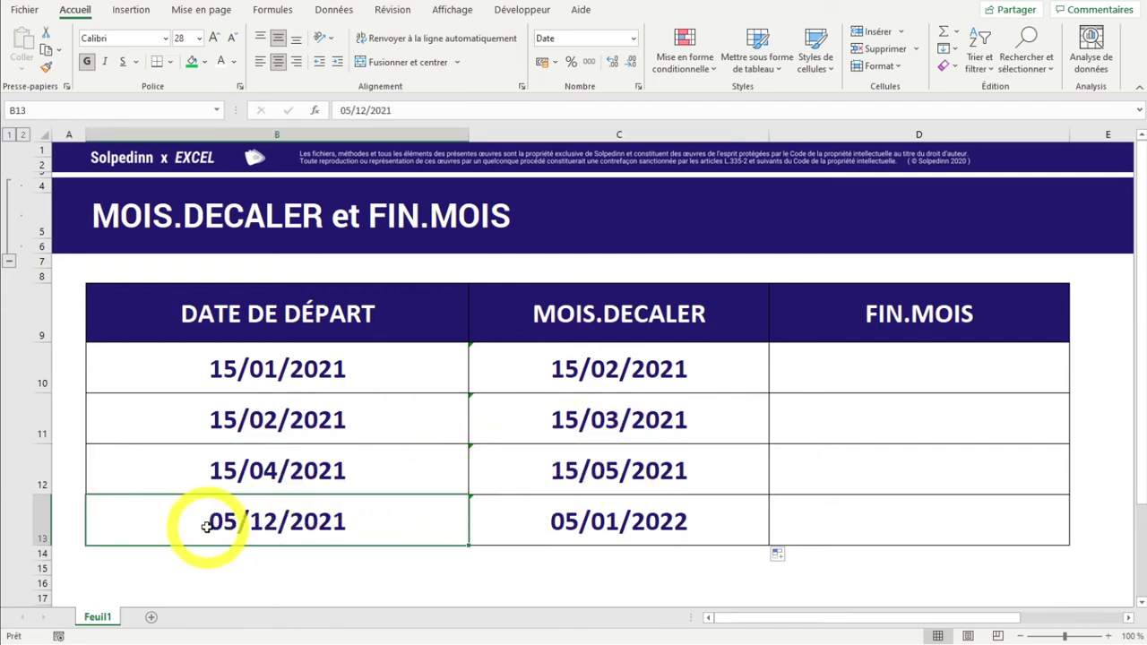
{"action": "double_click", "coordinate": [207, 527]}
{"action": "key", "text": "Delete"}
{"action": "type", "text": "1"}
{"action": "key", "text": "Tab"}
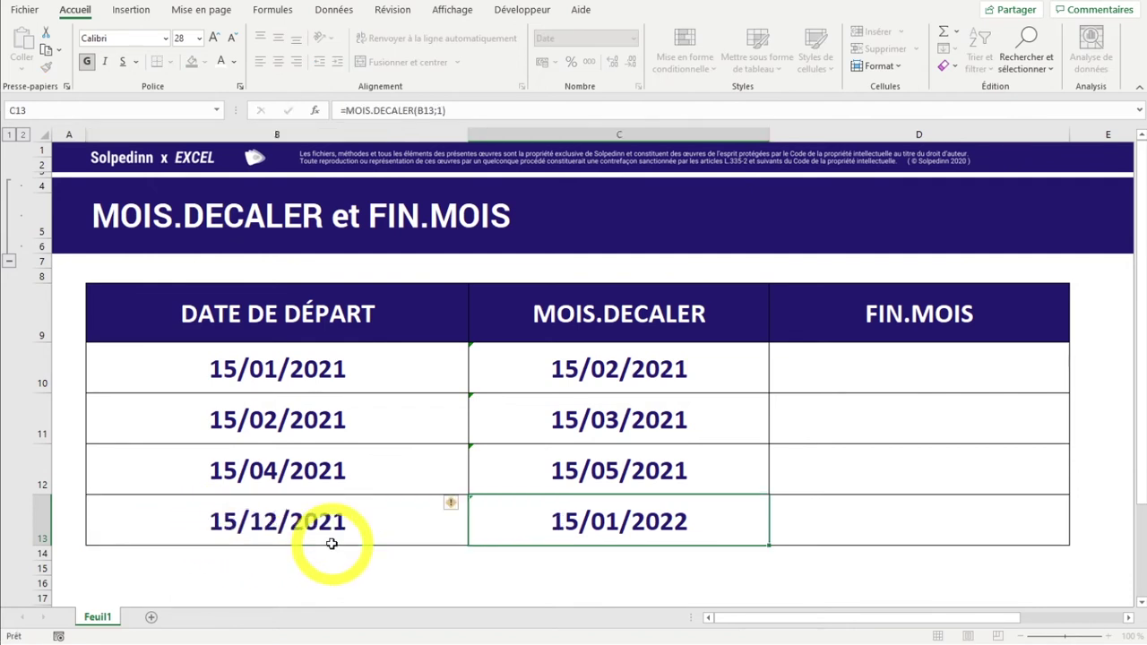
{"action": "left_click", "coordinate": [310, 521]}
{"action": "left_click", "coordinate": [638, 522]}
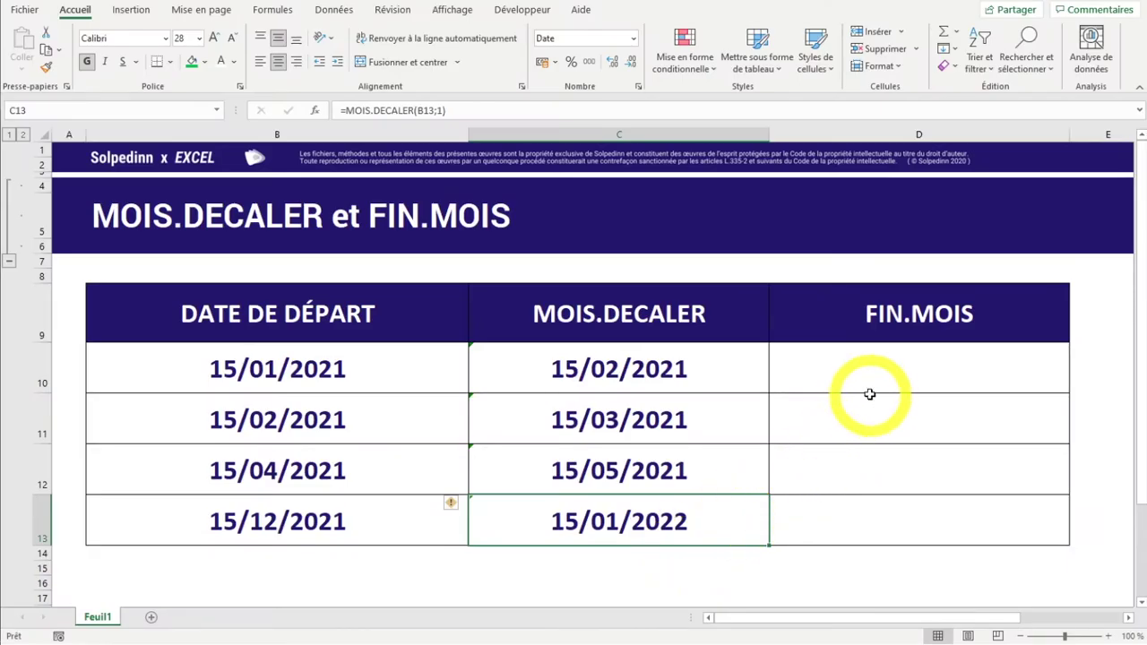
{"action": "left_click", "coordinate": [882, 371]}
{"action": "type", "text": "="}
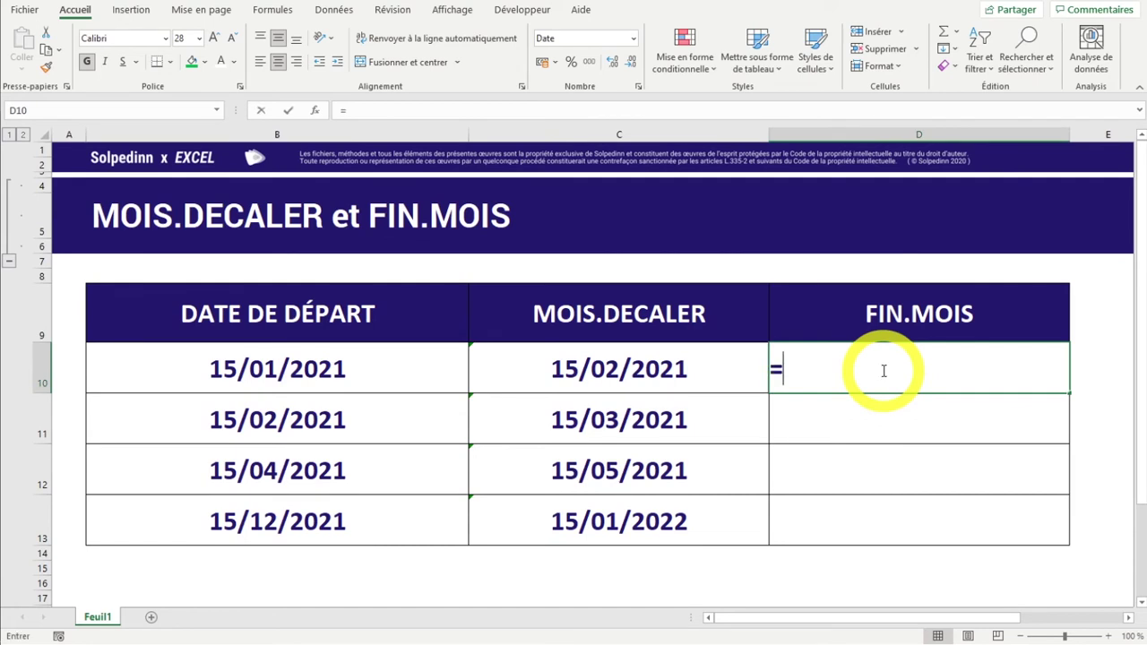
Step: Start the formula =FIN.MOIS(B10;0 in D10 from the first start date
{"action": "type", "text": "MOIS"}
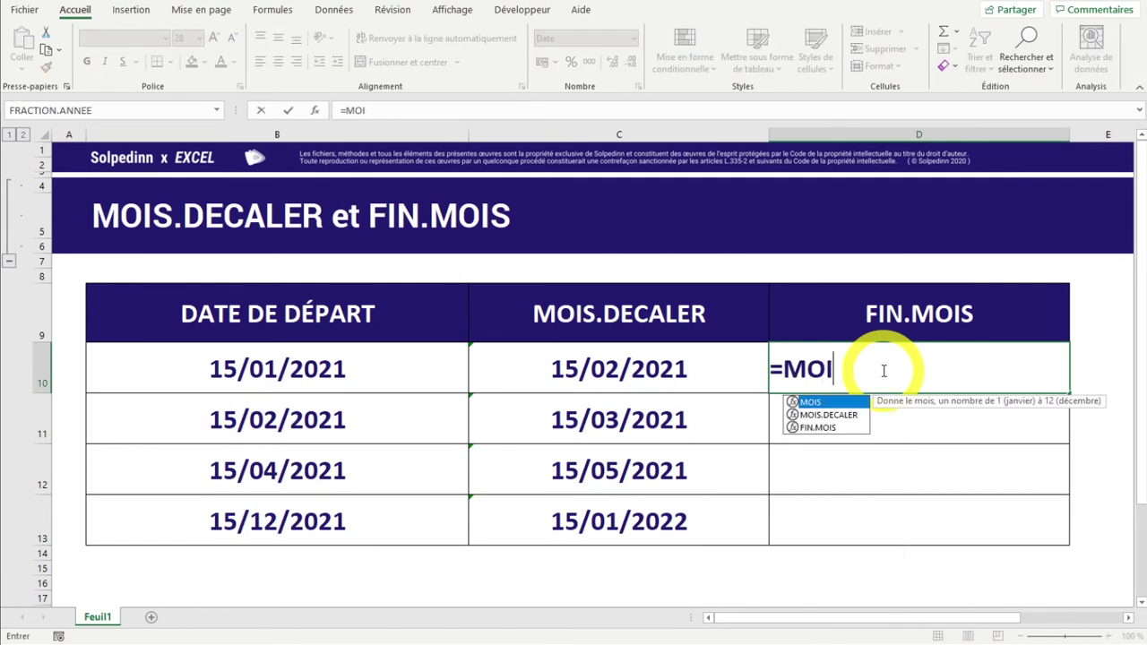
{"action": "key", "text": "BackSpace"}
{"action": "key", "text": "BackSpace"}
{"action": "key", "text": "BackSpace"}
{"action": "type", "text": "FIN"}
{"action": "key", "text": "Tab"}
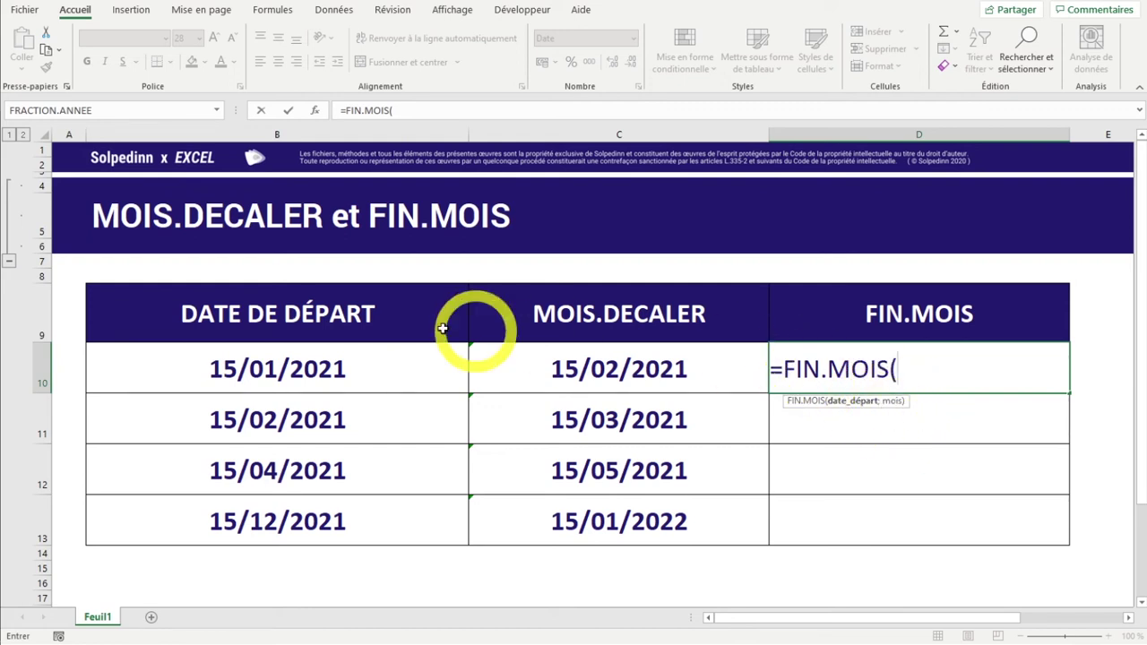
{"action": "left_click", "coordinate": [273, 369]}
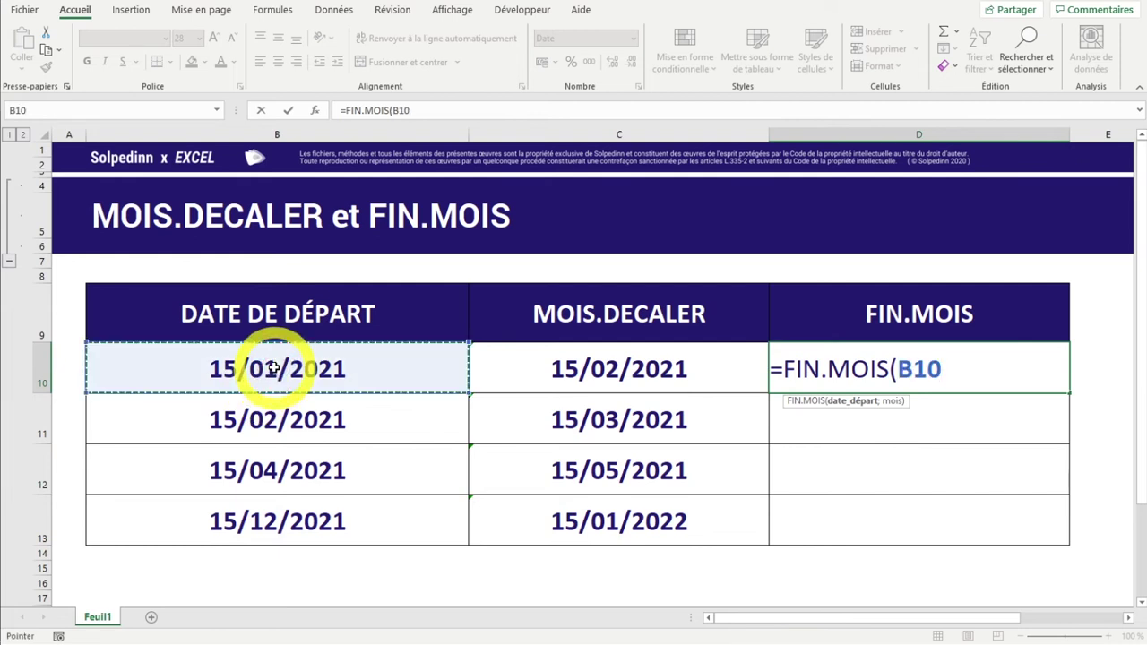
{"action": "type", "text": ";"}
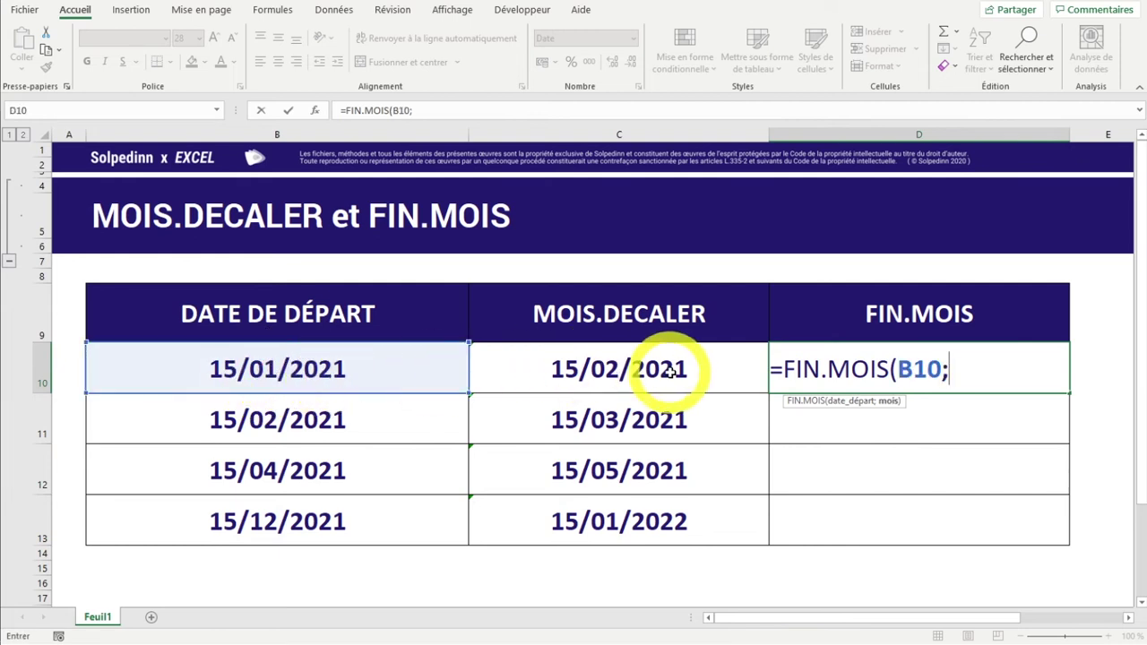
{"action": "type", "text": "0"}
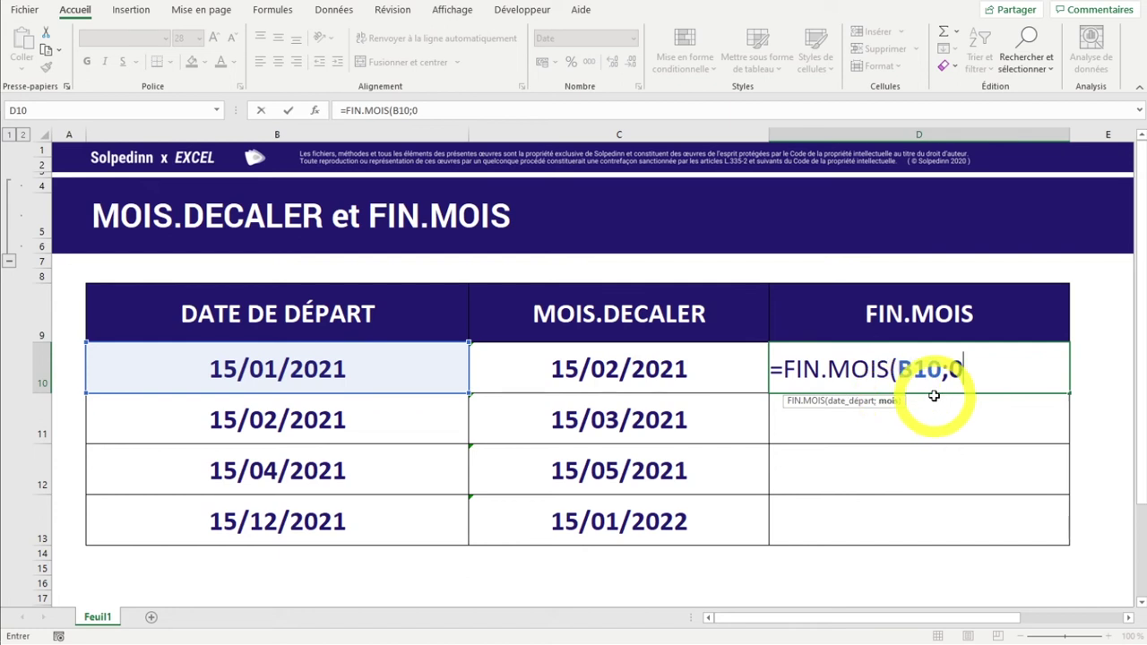
{"action": "type", "text": ")"}
Step: Commit =FIN.MOIS(B10;0) in D10 and fill it to D13, giving 31/01/2021 through 31/12/2021
{"action": "key", "text": "Return"}
{"action": "left_click", "coordinate": [963, 372]}
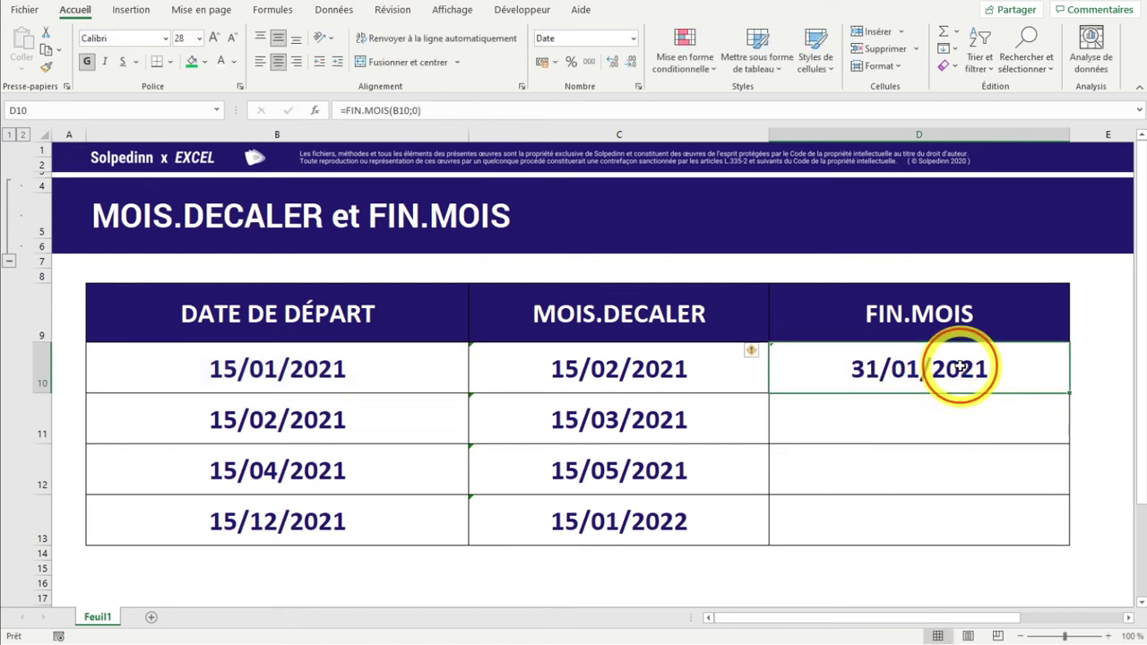
{"action": "left_click", "coordinate": [271, 372]}
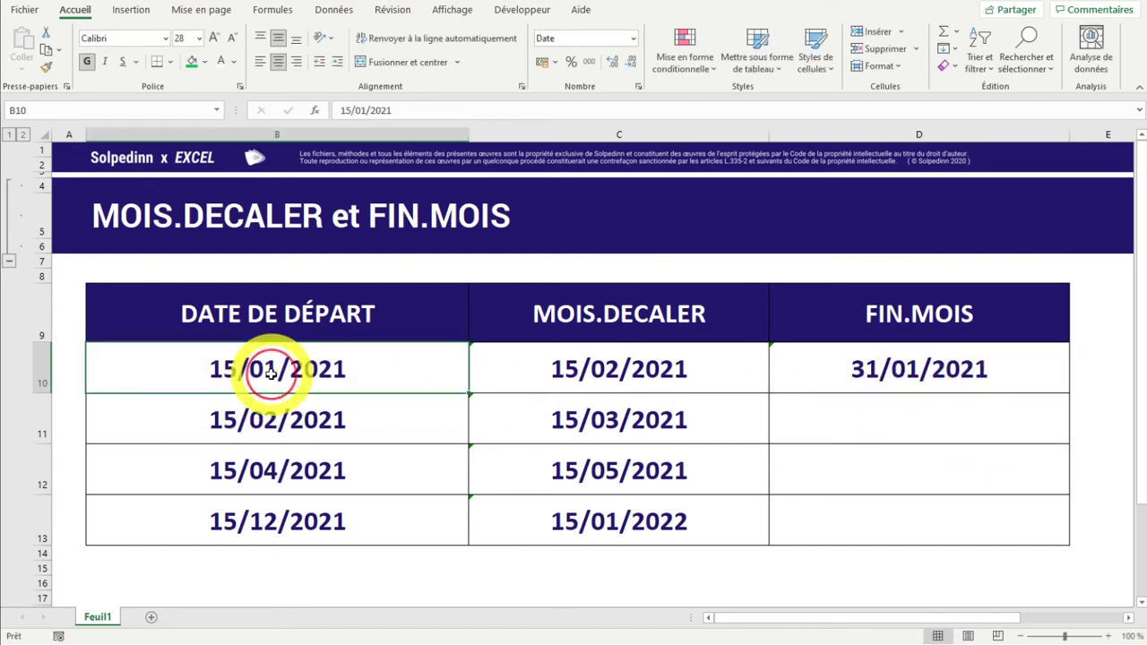
{"action": "left_click", "coordinate": [936, 372]}
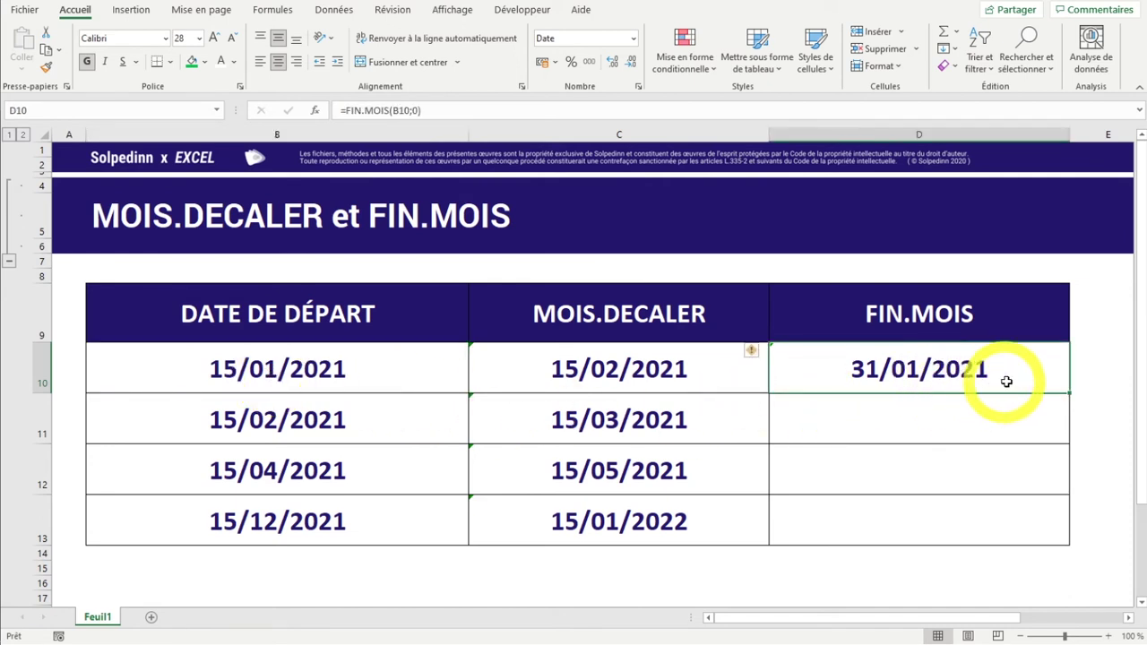
{"action": "left_click_drag", "start_coordinate": [1069, 395], "coordinate": [1052, 537]}
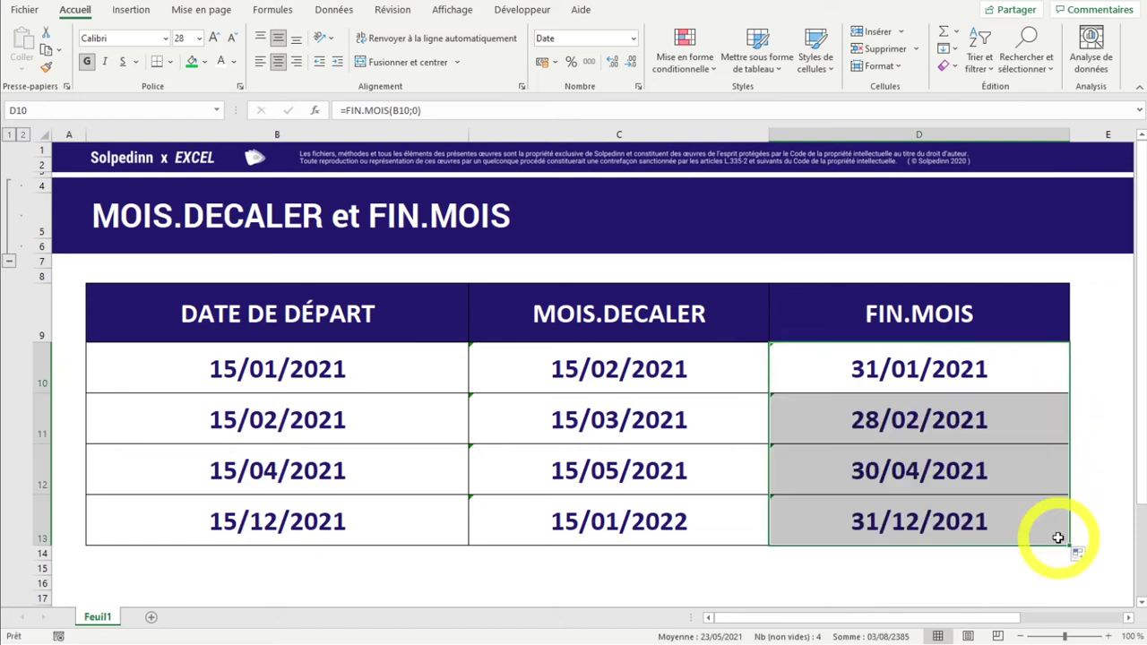
{"action": "left_click", "coordinate": [973, 525]}
{"action": "left_click", "coordinate": [311, 369]}
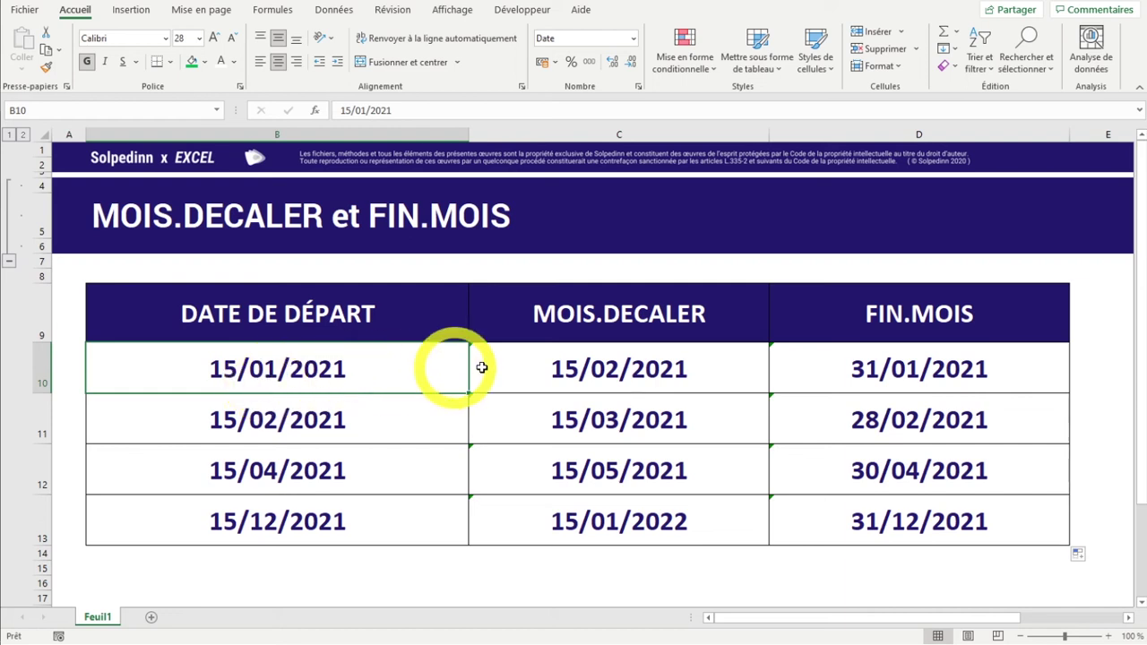
{"action": "left_click", "coordinate": [966, 370]}
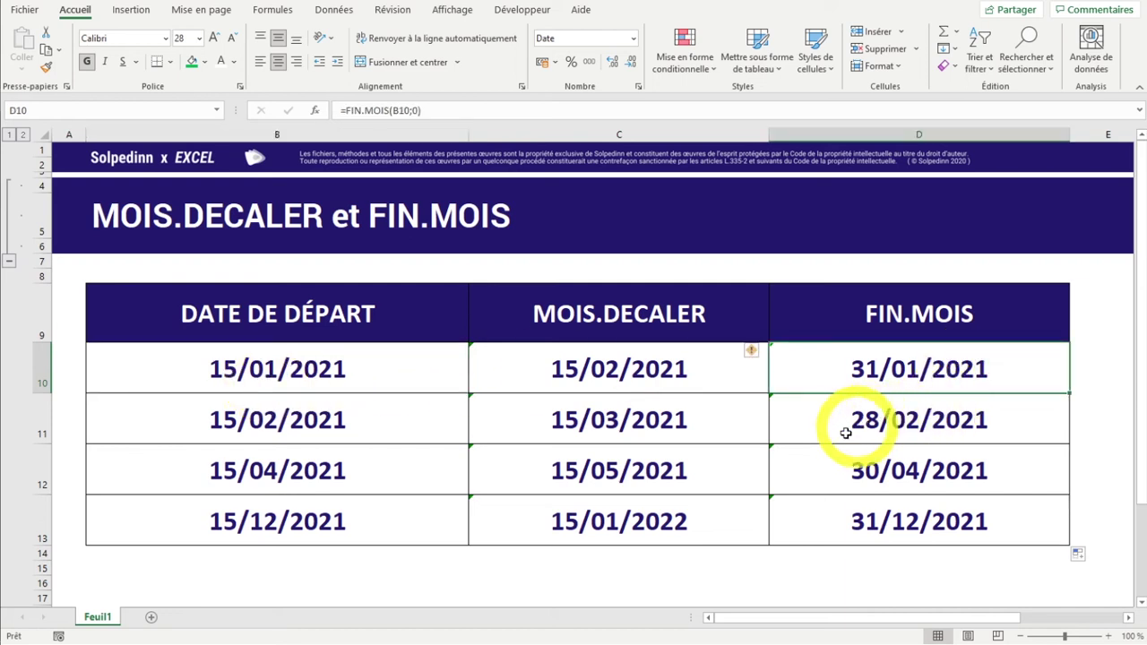
{"action": "left_click", "coordinate": [928, 423]}
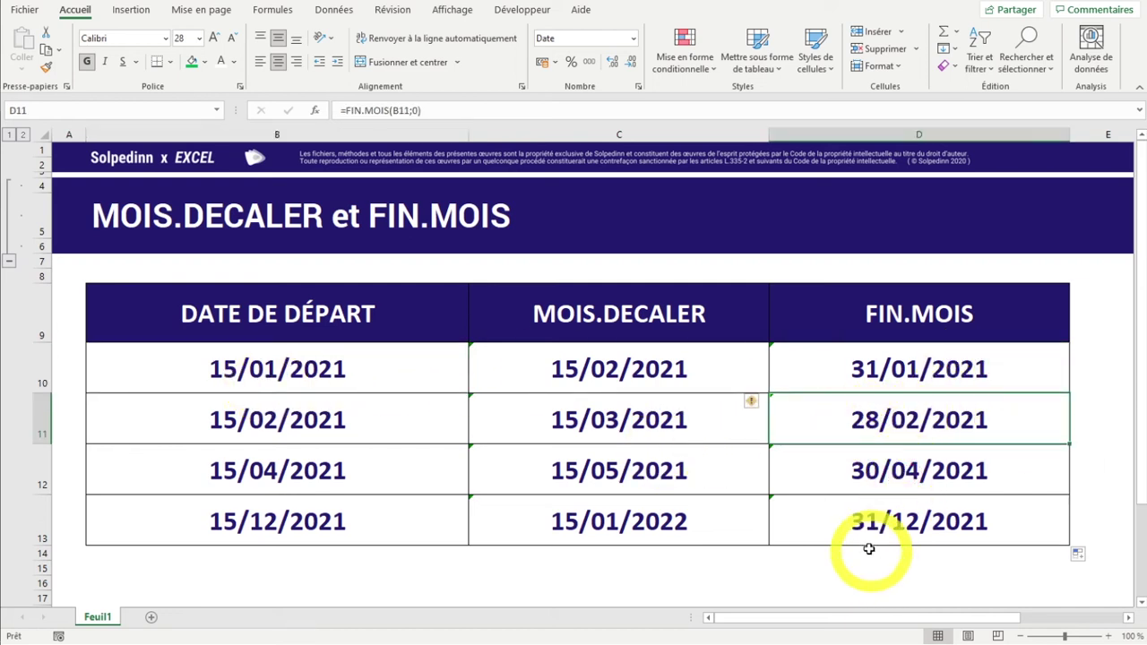
Step: Change D10's months argument to 1, making =FIN.MOIS(B10;1) return 28/02/2021
{"action": "double_click", "coordinate": [878, 369]}
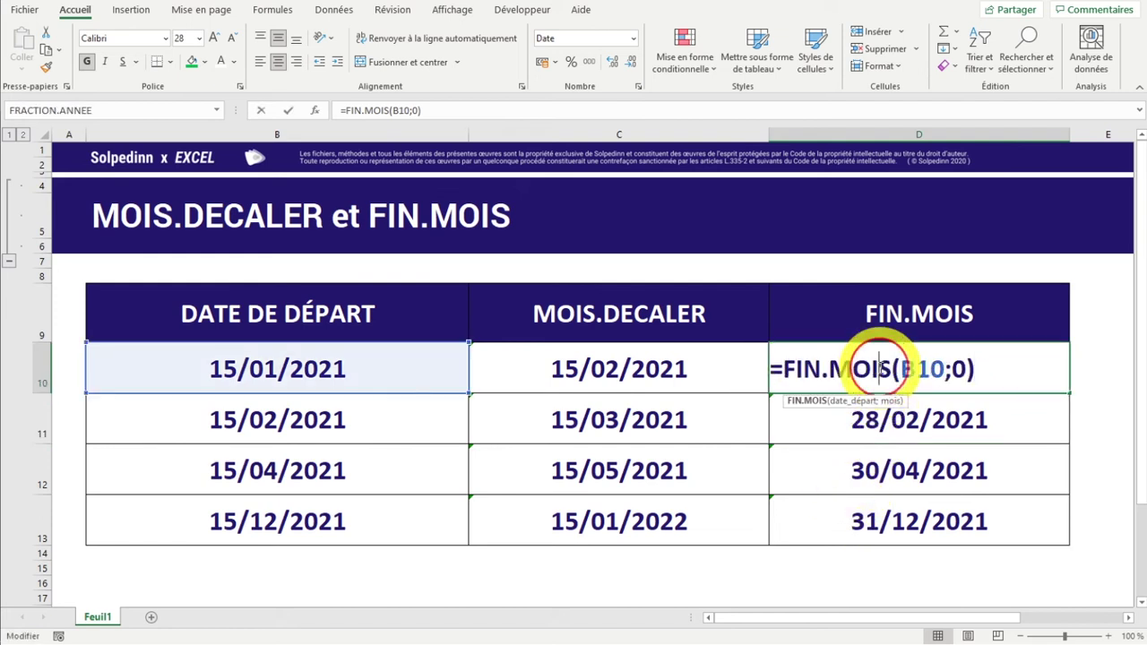
{"action": "double_click", "coordinate": [959, 369]}
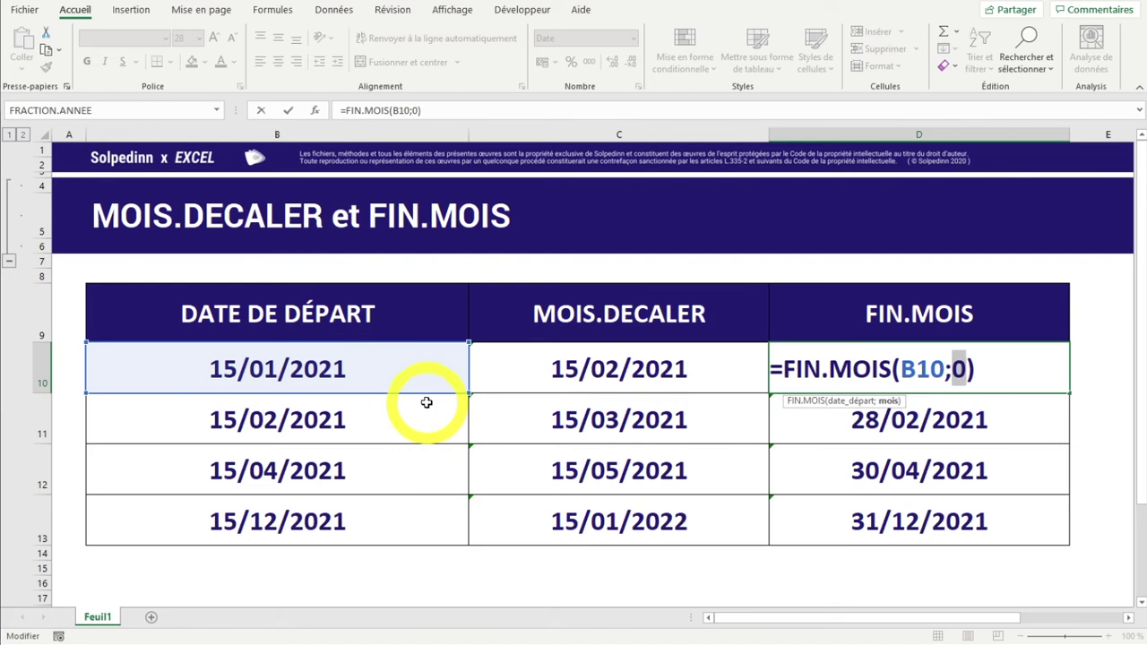
{"action": "type", "text": "1"}
{"action": "key", "text": "Return"}
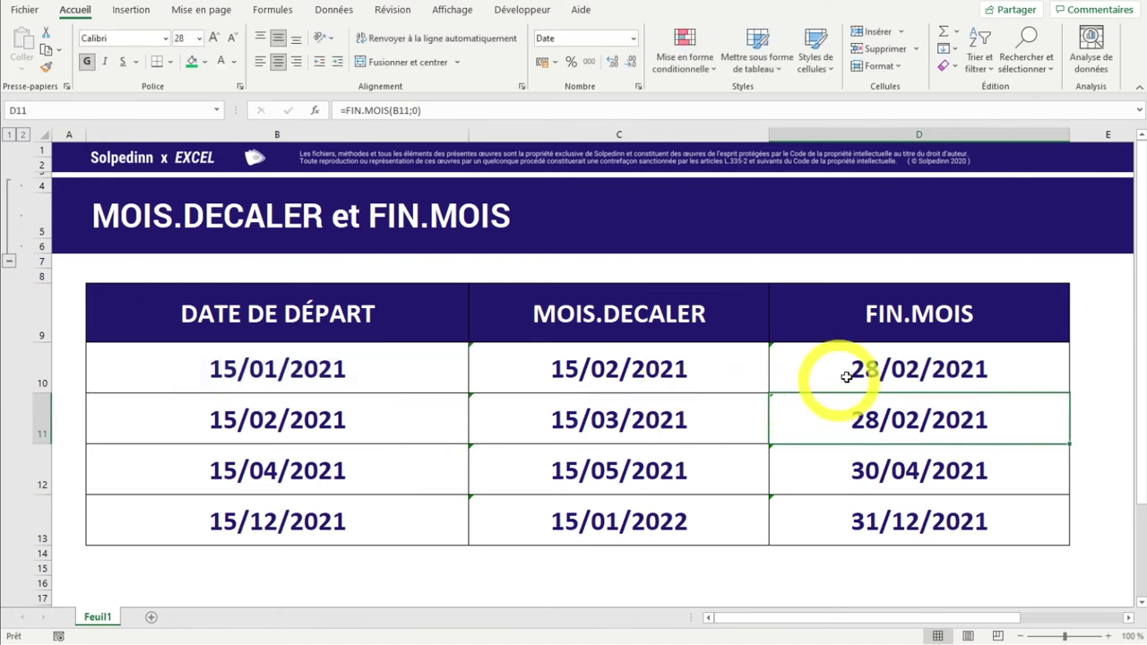
{"action": "left_click", "coordinate": [874, 366]}
{"action": "left_click", "coordinate": [285, 375]}
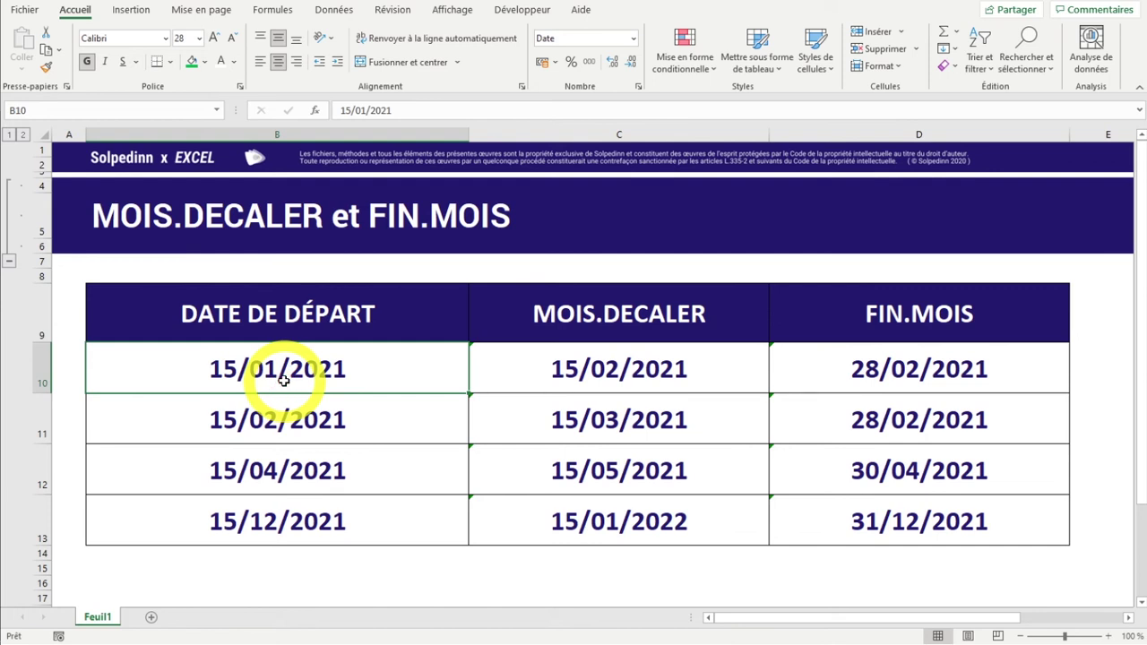
{"action": "left_click", "coordinate": [925, 376]}
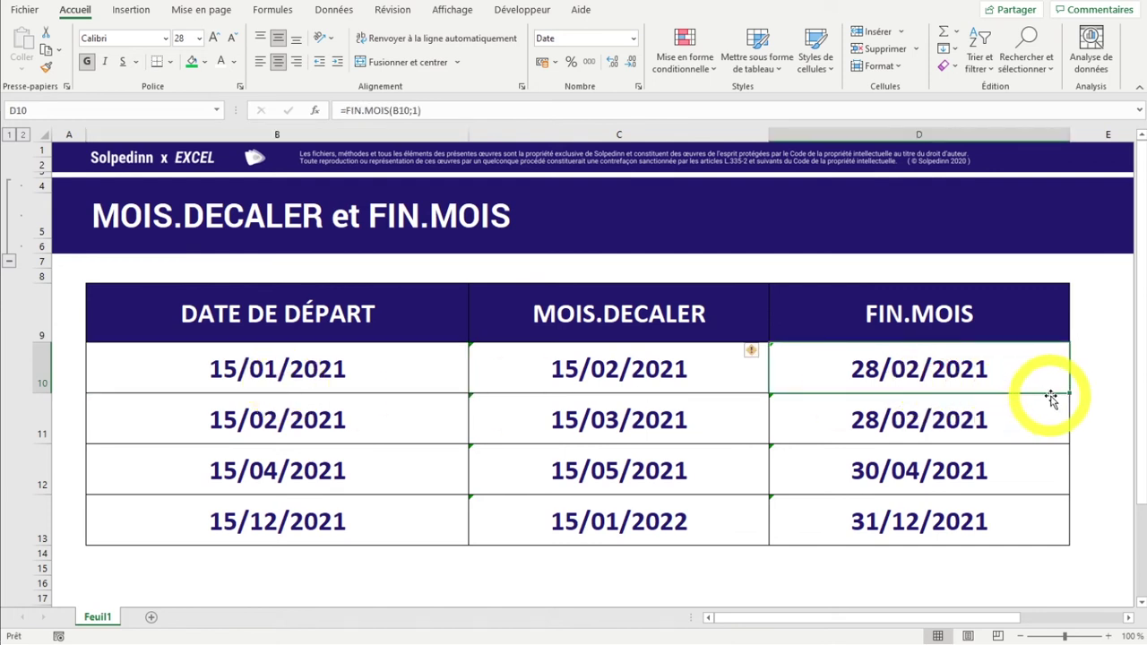
Step: Copy =FIN.MOIS(B10;1) down to D13 and verify row 13 now shows 31/01/2022
{"action": "left_click_drag", "start_coordinate": [1064, 396], "coordinate": [1043, 530]}
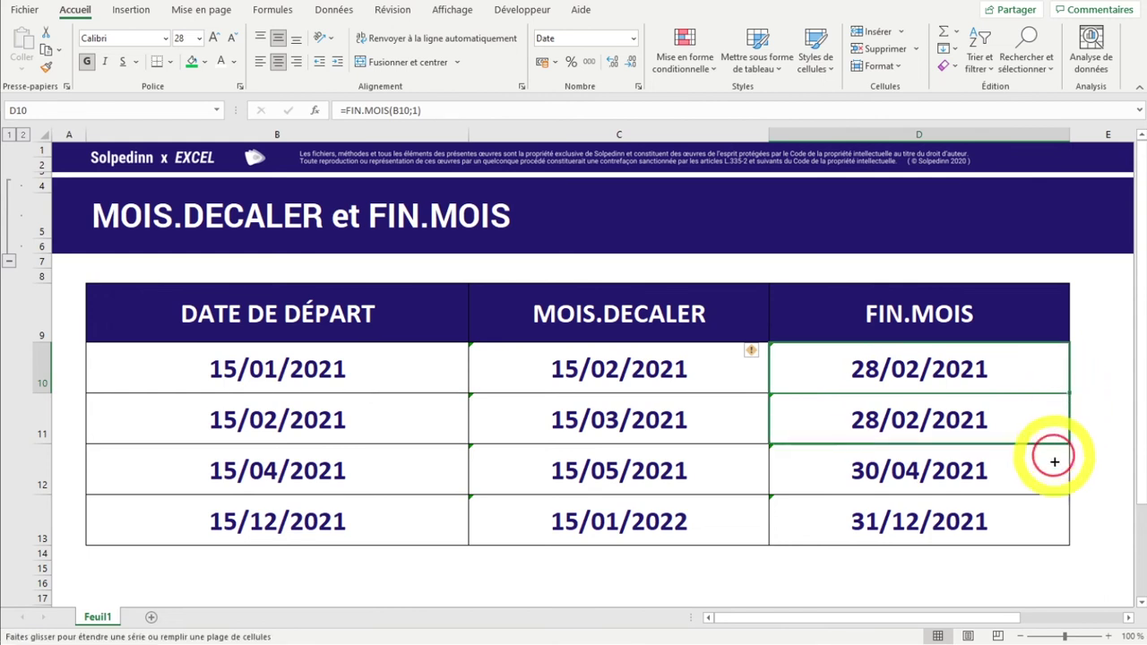
{"action": "left_click", "coordinate": [967, 564]}
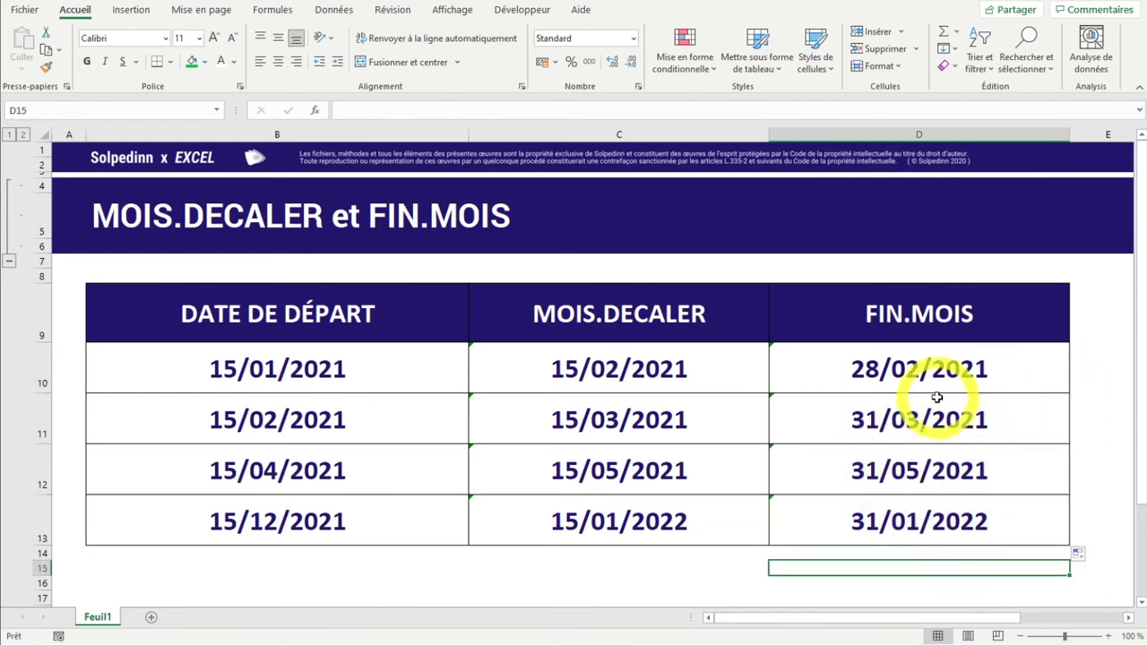
{"action": "left_click", "coordinate": [924, 356]}
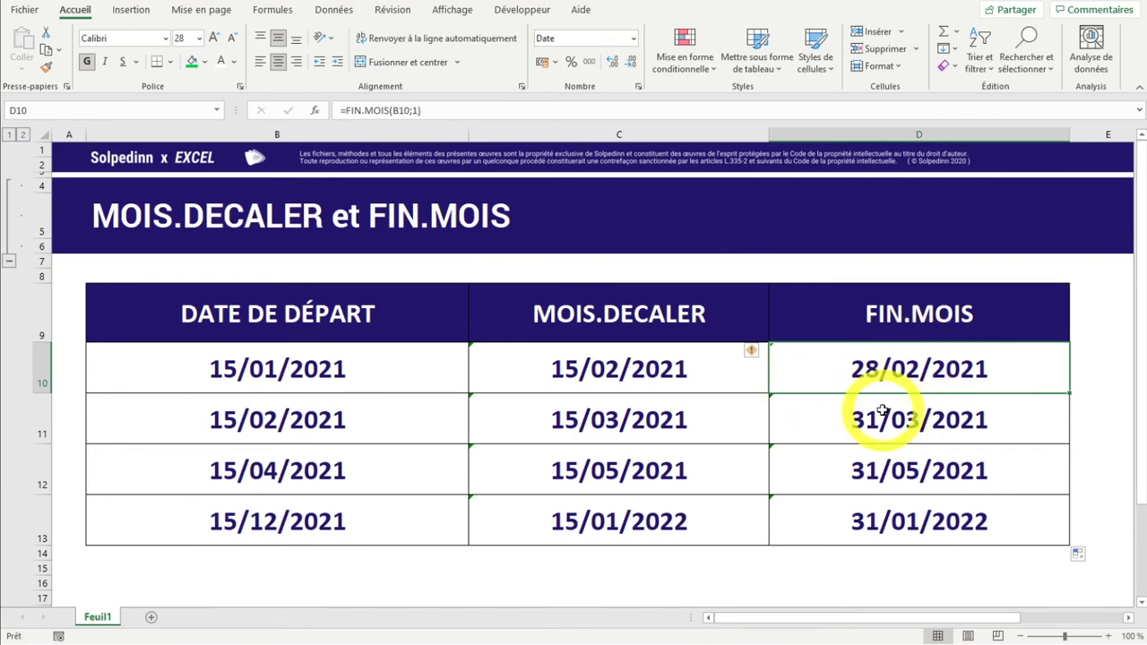
{"action": "left_click", "coordinate": [883, 528]}
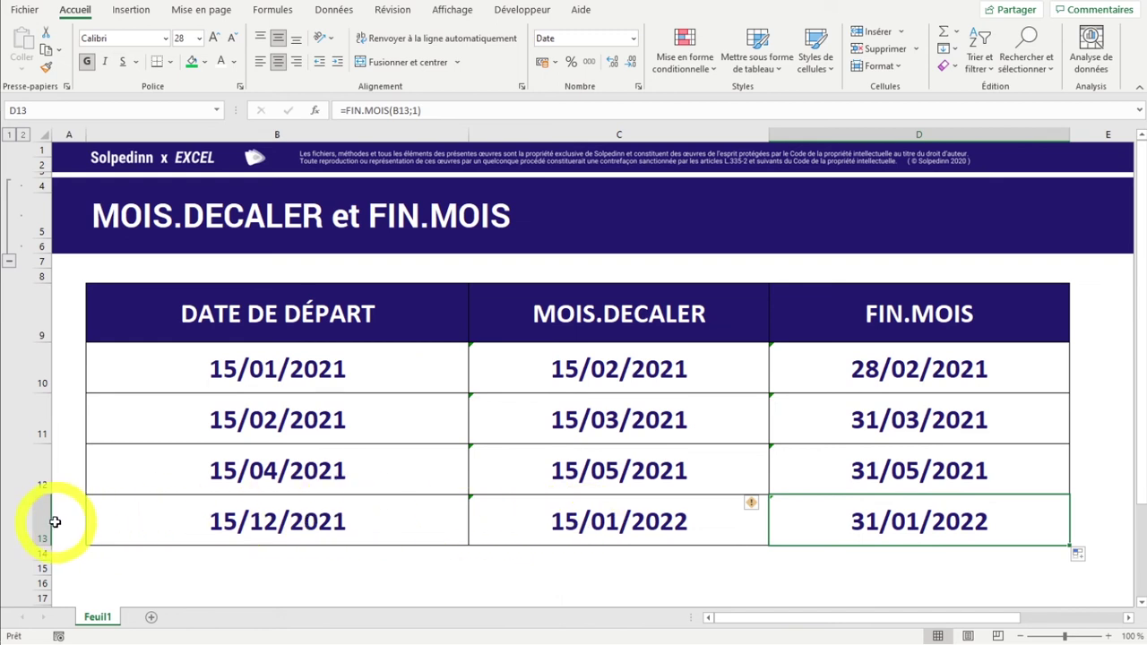
{"action": "left_click", "coordinate": [49, 524]}
{"action": "left_click", "coordinate": [255, 531]}
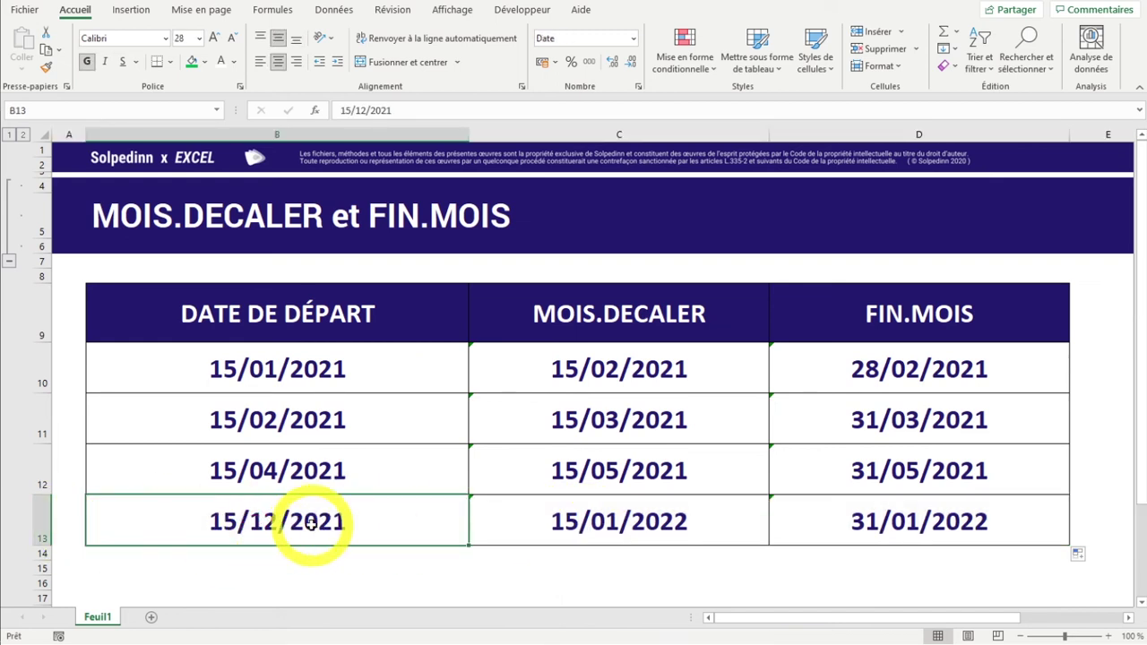
{"action": "left_click", "coordinate": [632, 528]}
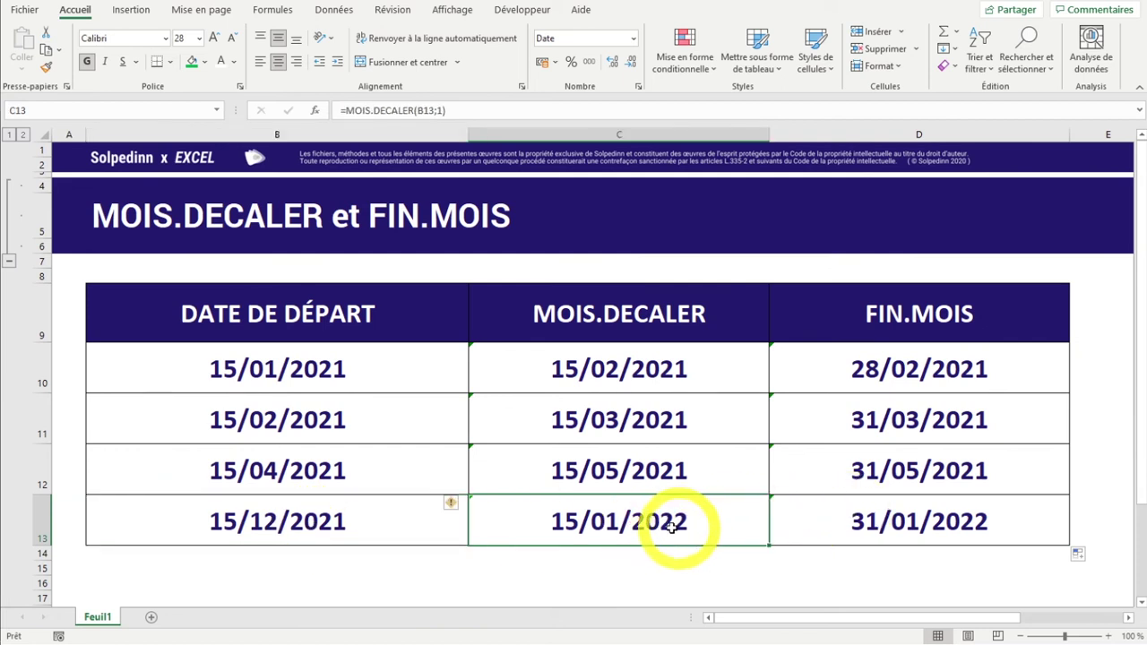
{"action": "left_click", "coordinate": [923, 530]}
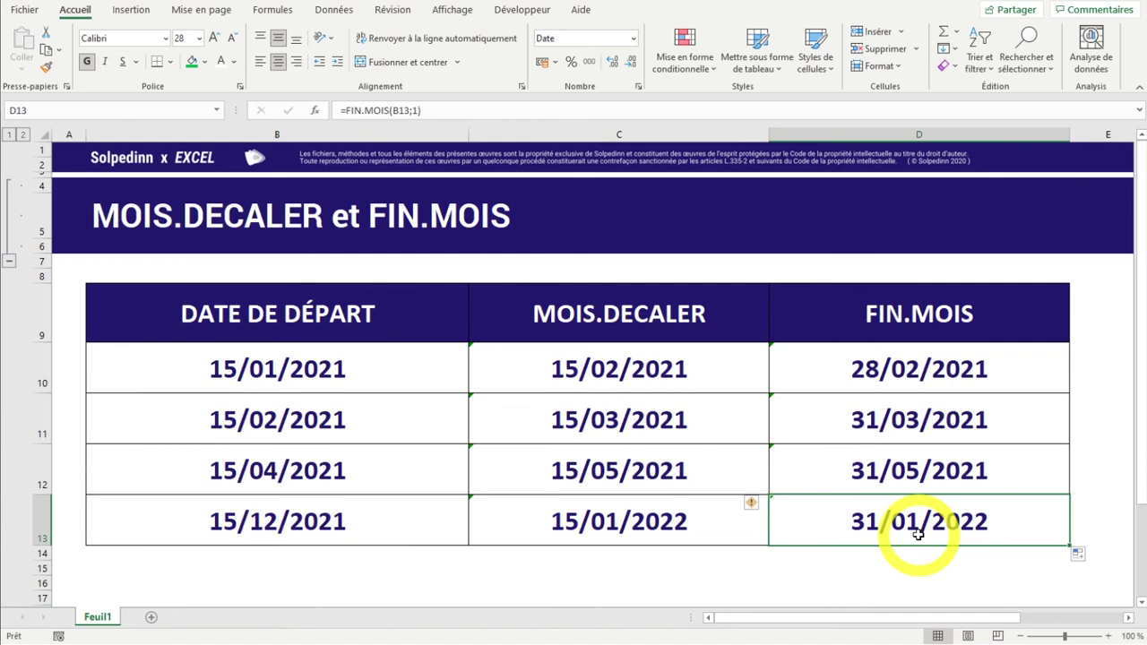
{"action": "left_click", "coordinate": [246, 307]}
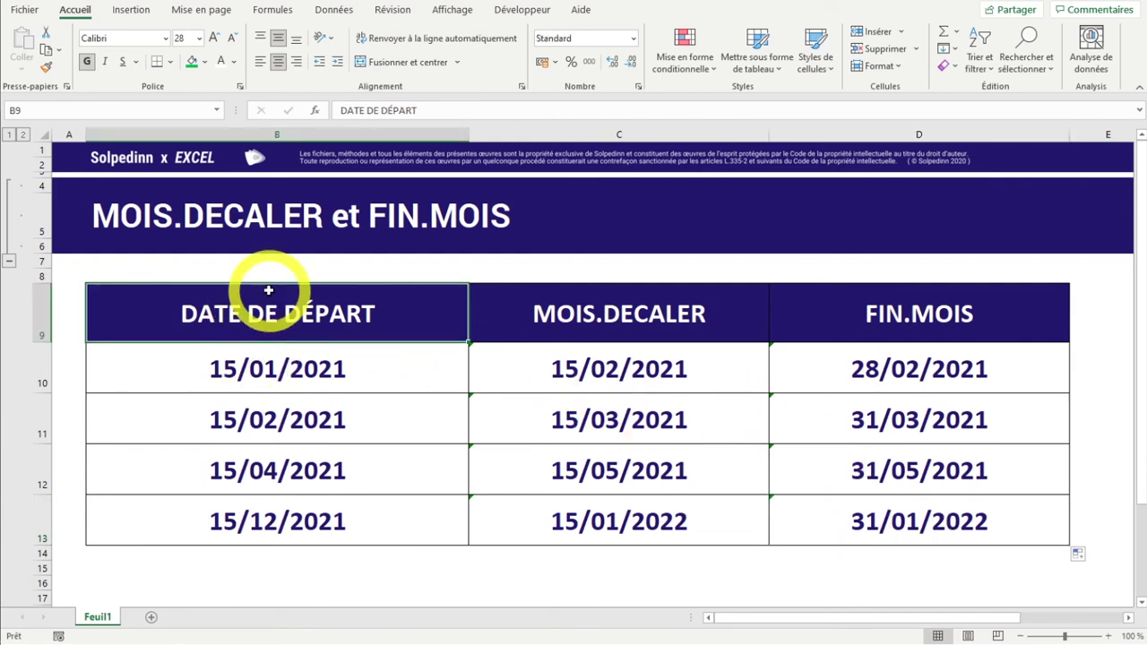
Step: Rename the headers to DATE D'EMISSION DE FACTURE, DATE LIMITE PAIEMENT and VERIF. PAIEMENT
{"action": "type", "text": "DATE D'EMISSION DE FACTURE"}
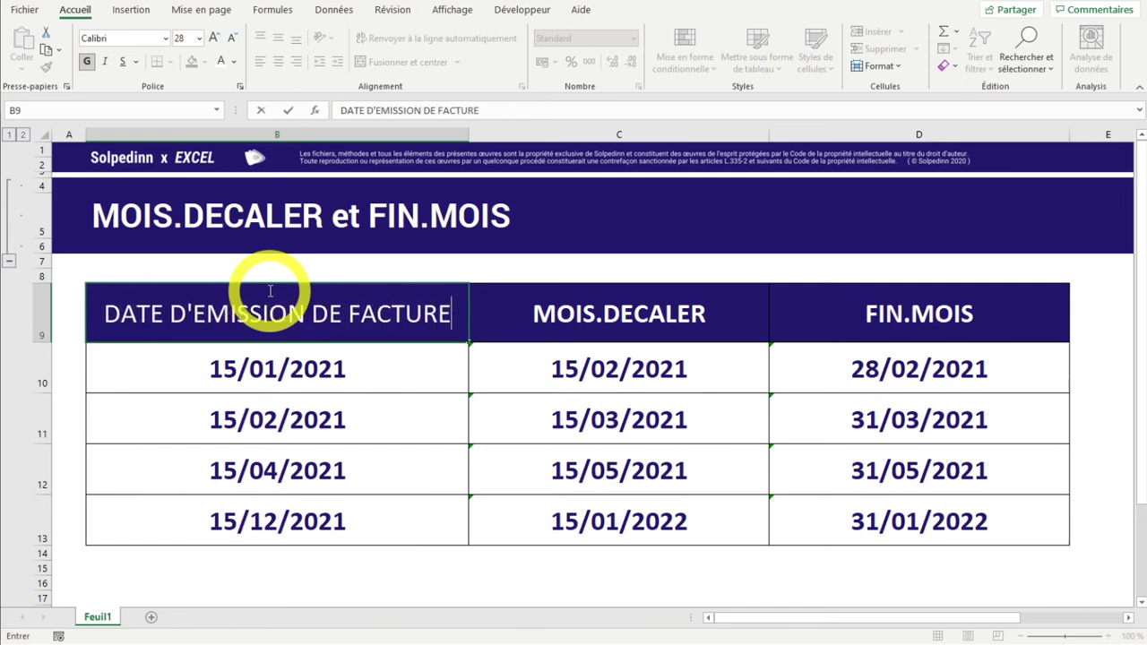
{"action": "key", "text": "Tab"}
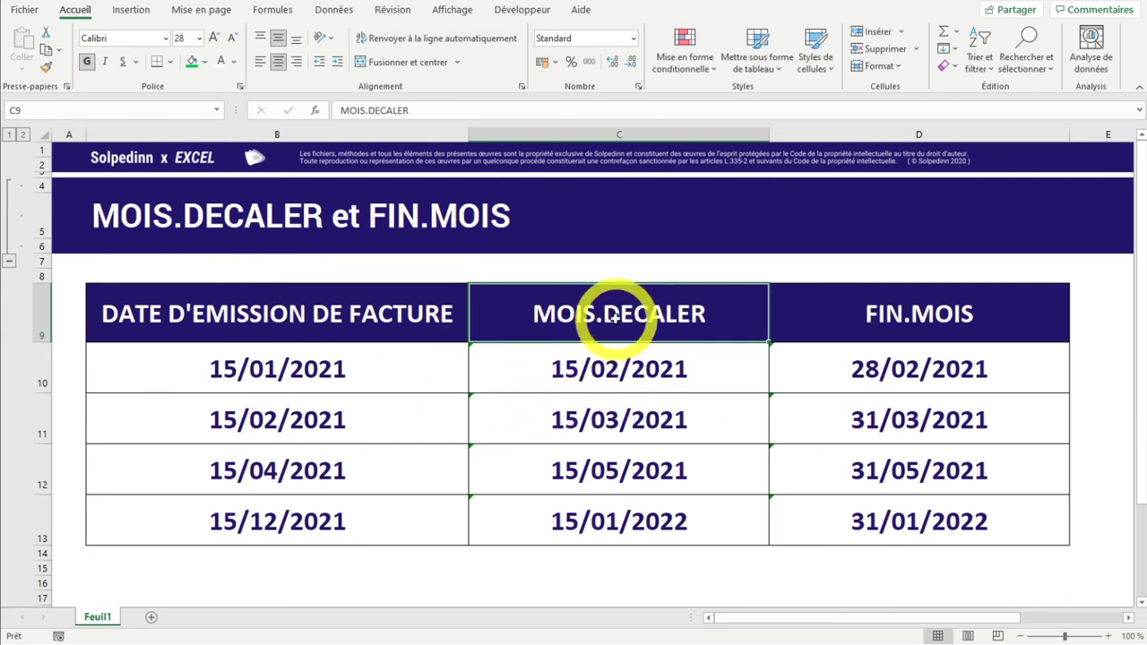
{"action": "type", "text": "DATE LIMITE PAIE"}
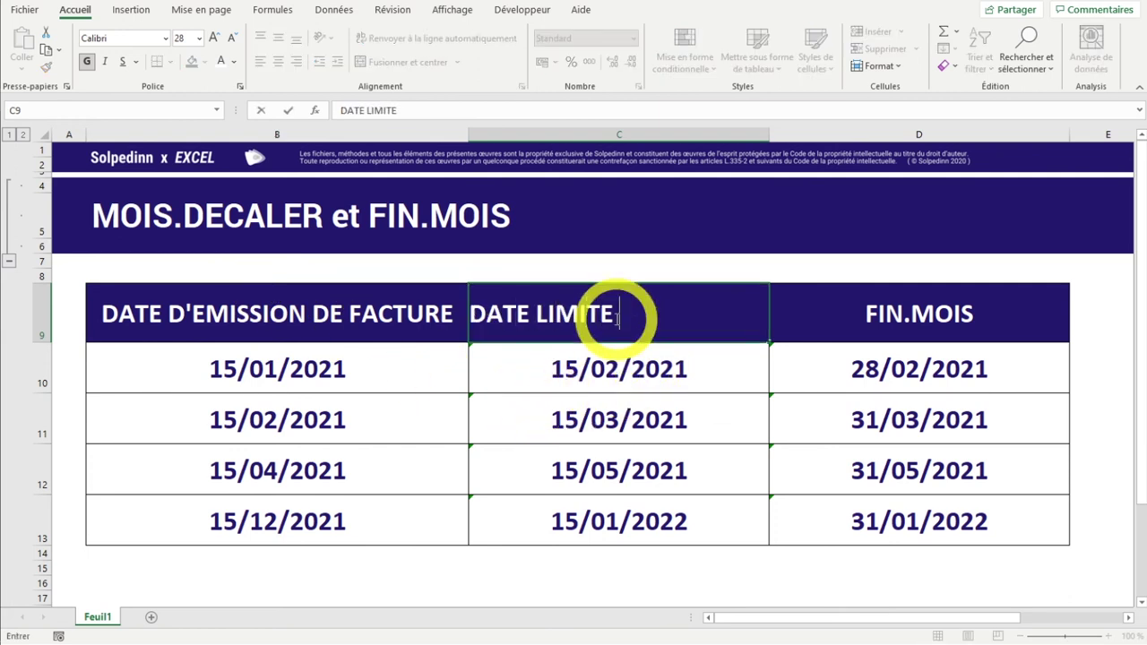
{"action": "type", "text": "MENT"}
{"action": "key", "text": "Tab"}
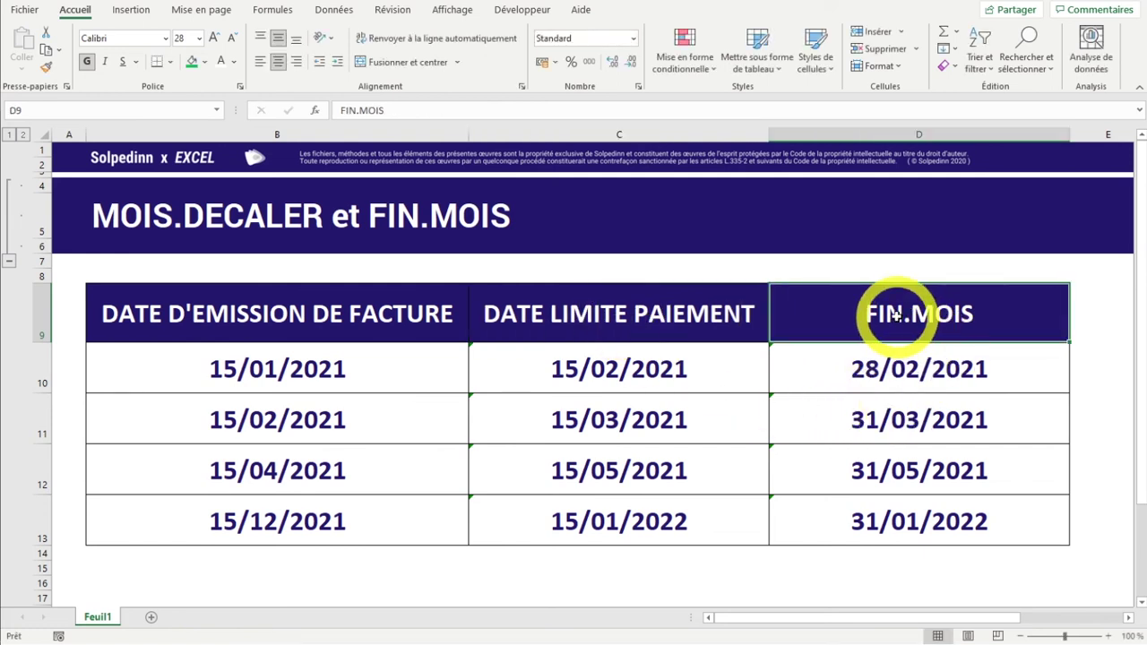
{"action": "type", "text": "VERIF. P"}
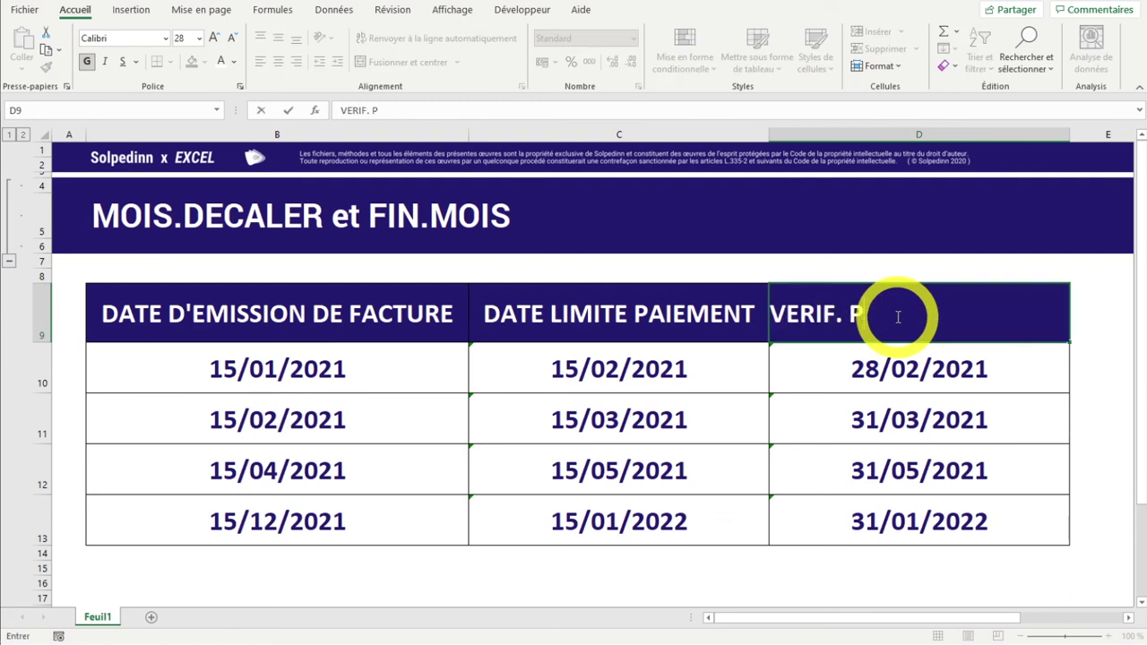
{"action": "type", "text": "AIEMENT"}
{"action": "key", "text": "Return"}
Step: Select the DATE LIMITE PAIEMENT and VERIF. PAIEMENT columns
{"action": "left_click", "coordinate": [549, 381]}
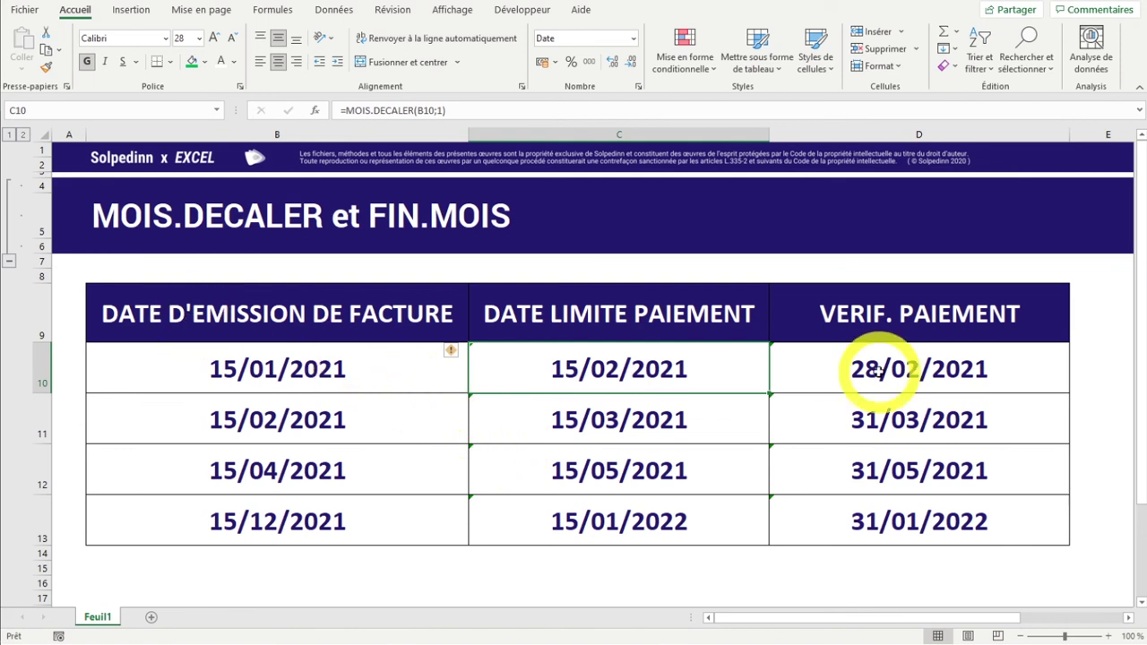
{"action": "left_click_drag", "start_coordinate": [641, 309], "coordinate": [656, 524]}
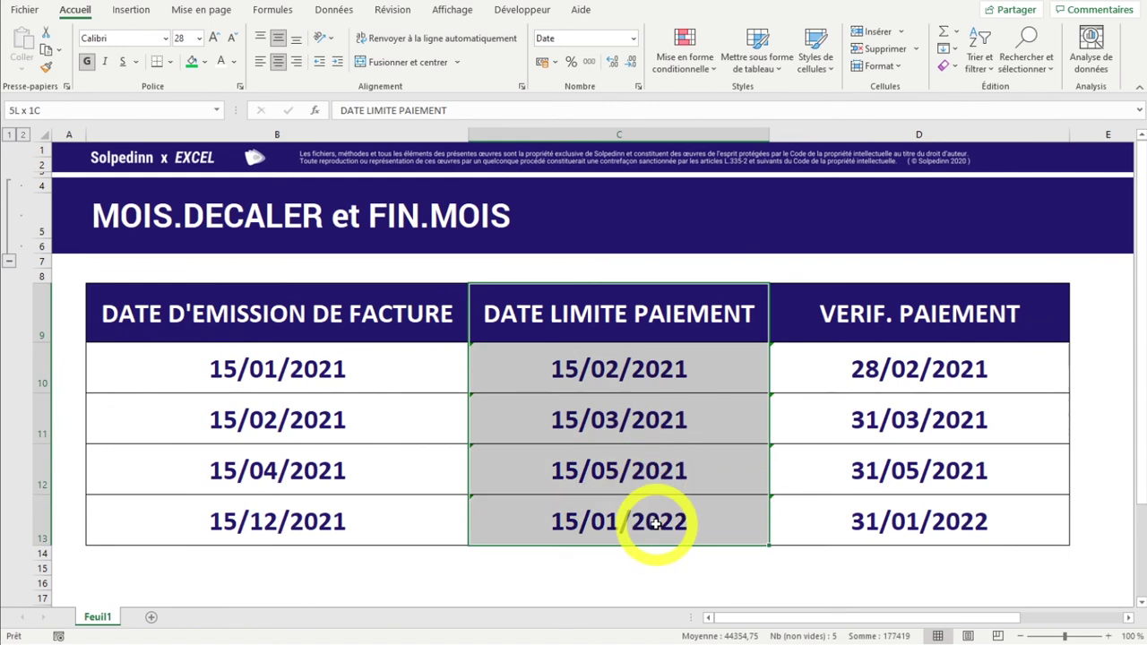
{"action": "mouse_move", "coordinate": [922, 316]}
{"action": "left_mouse_down"}
{"action": "mouse_move", "coordinate": [951, 391]}
{"action": "mouse_move", "coordinate": [935, 528]}
{"action": "left_mouse_up"}
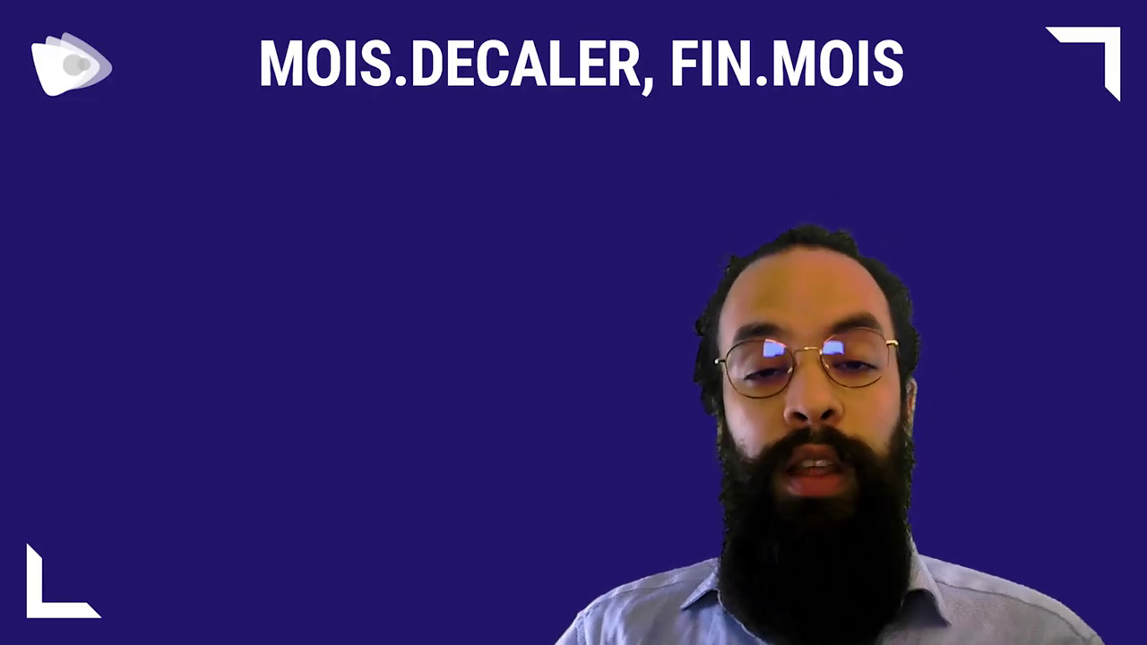